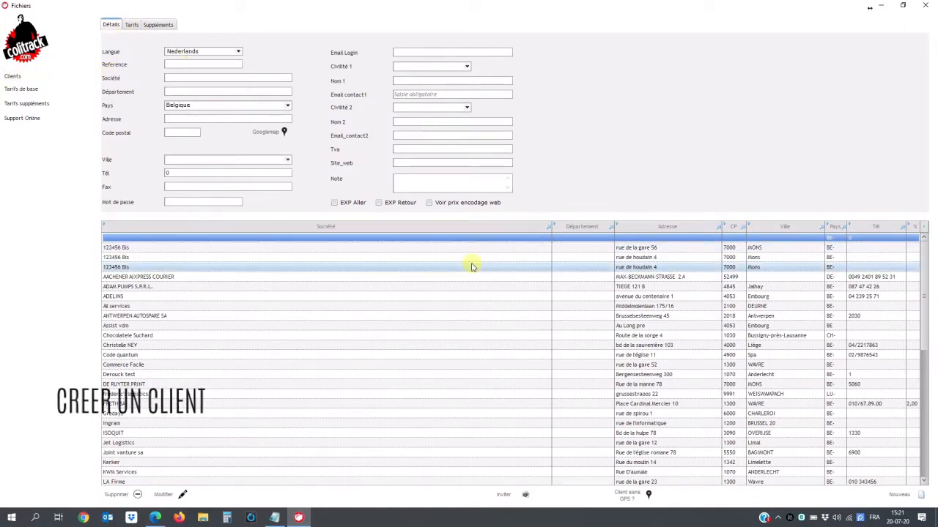
# - Start a new client record in Français with reference 44
pyautogui.click(895, 498)
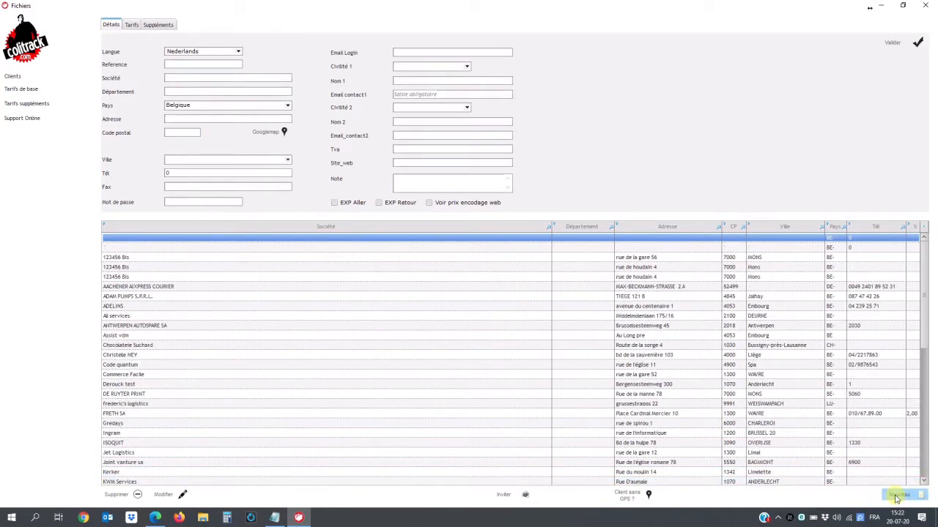
pyautogui.click(238, 52)
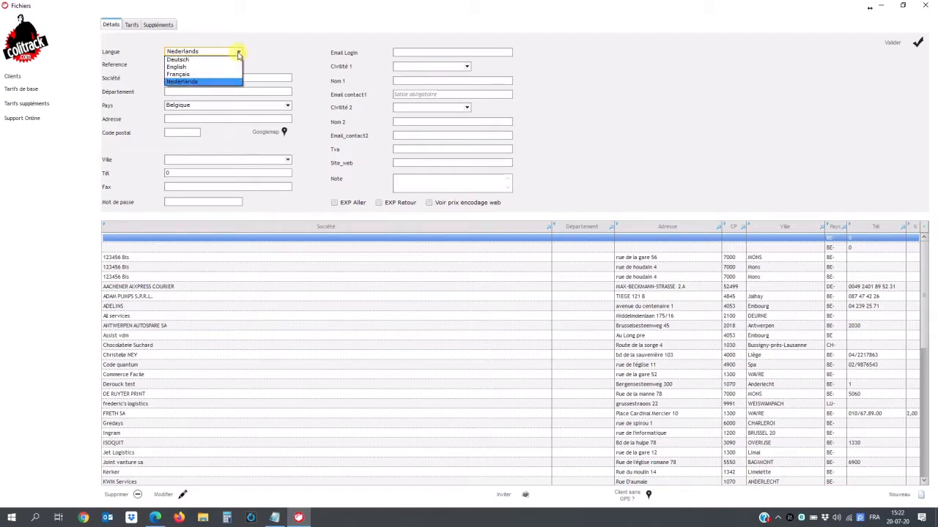
pyautogui.click(205, 74)
pyautogui.click(176, 66)
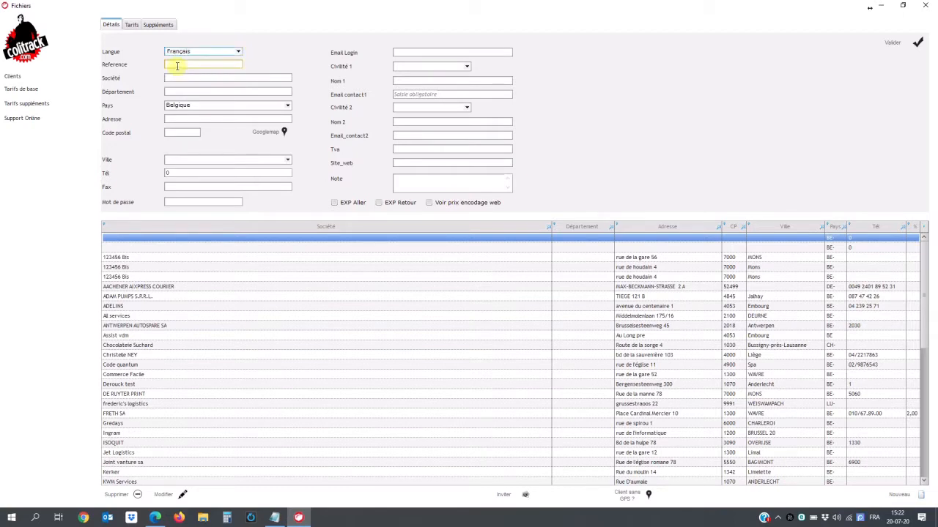
pyautogui.write('44')
pyautogui.click(171, 79)
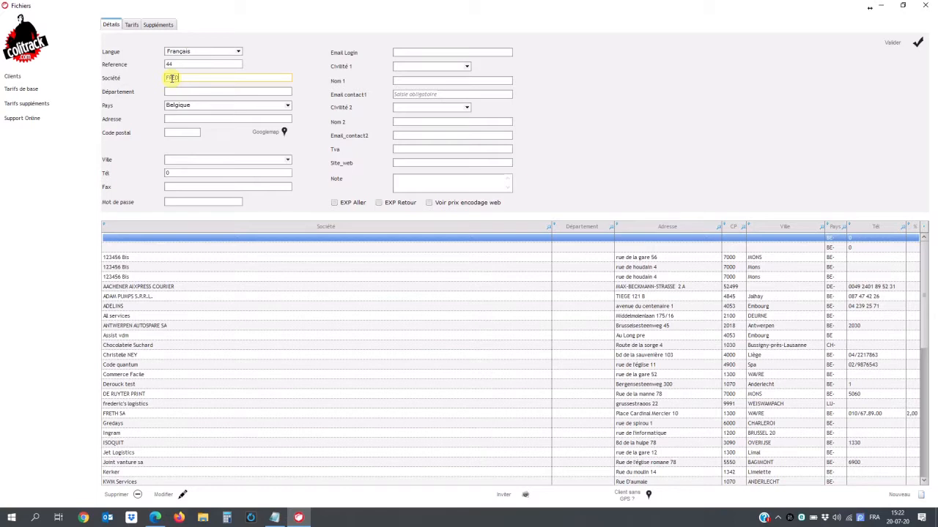
pyautogui.click(174, 119)
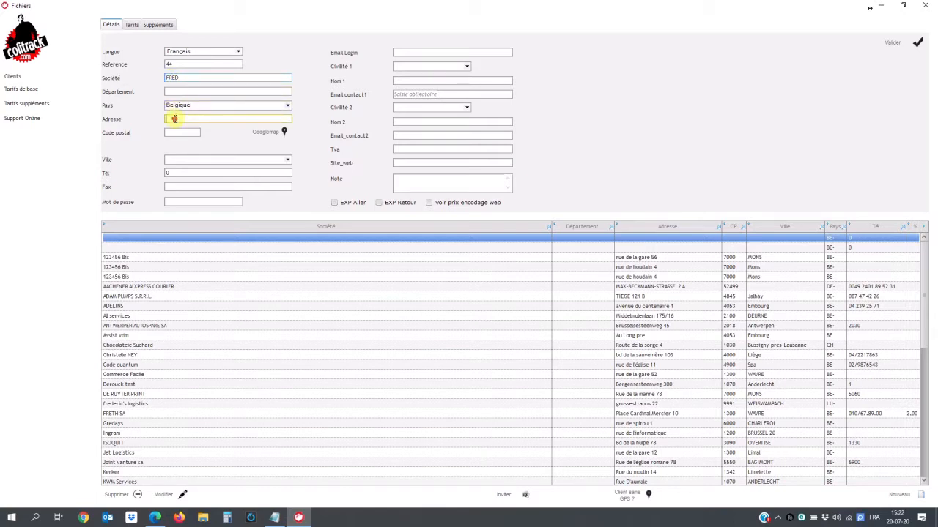
pyautogui.click(176, 131)
pyautogui.write('1300')
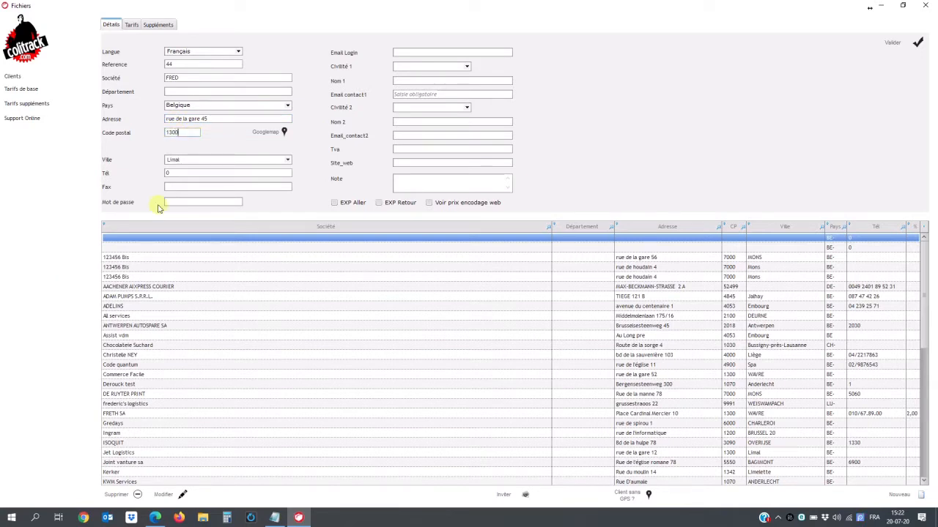
# - Set the city to Wavre and enter the client's login e-mail
pyautogui.click(208, 161)
pyautogui.click(190, 176)
pyautogui.click(417, 51)
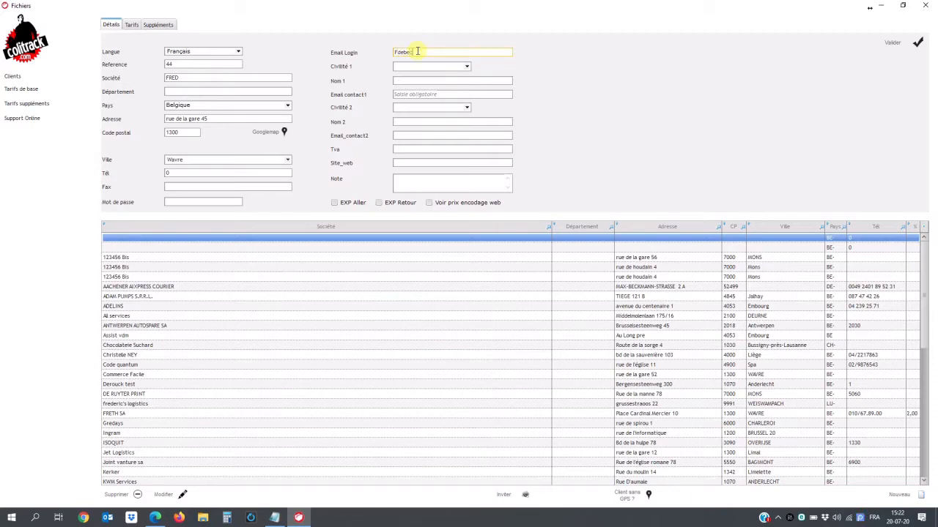
pyautogui.write('gmail.Com')
# - Add contact title Monsieur, the contact's surname and e-mail, then save client FRED
pyautogui.click(463, 67)
pyautogui.click(466, 68)
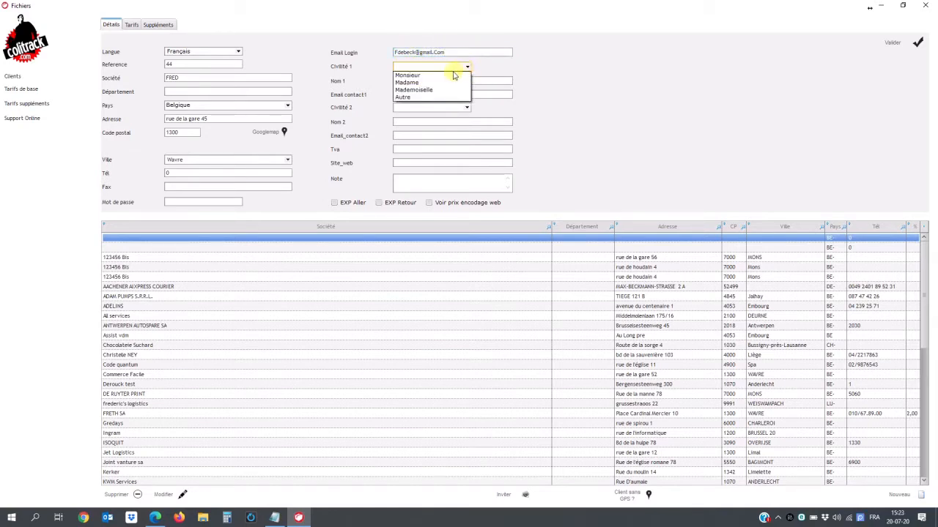
pyautogui.click(446, 72)
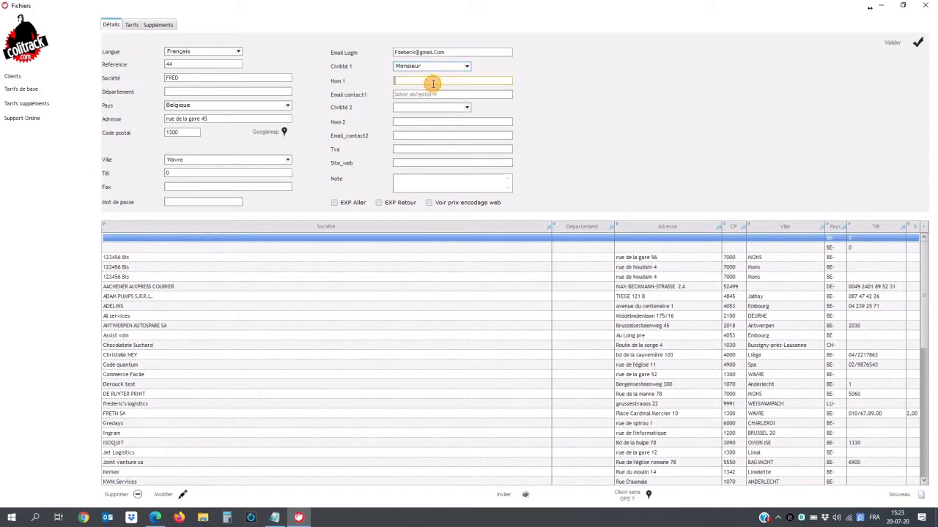
pyautogui.write('Debeck')
pyautogui.click(418, 92)
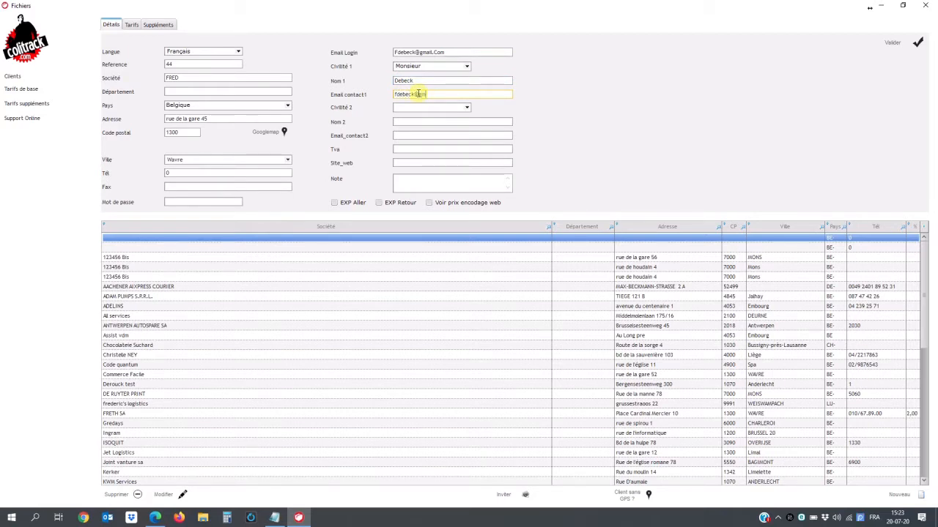
pyautogui.click(901, 45)
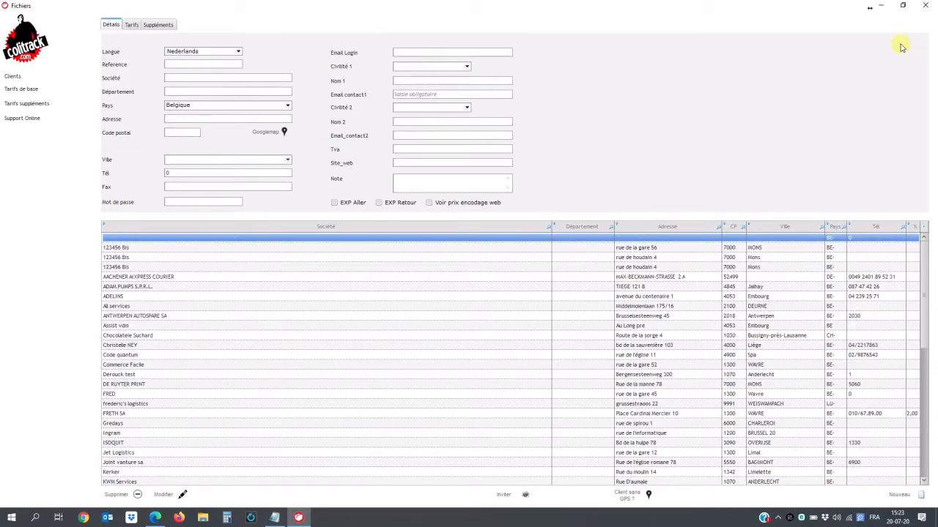
# - Close the Fichiers window to return to the Spool des envois shipment list
pyautogui.click(925, 6)
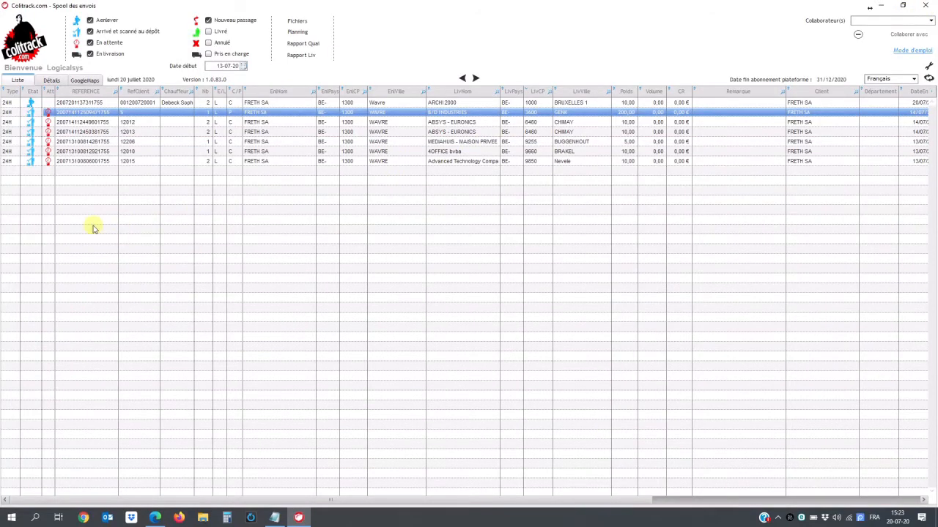
# - Create a new shipment with FRED as Client demandeur, filling FRED's pickup address
pyautogui.rightClick(104, 177)
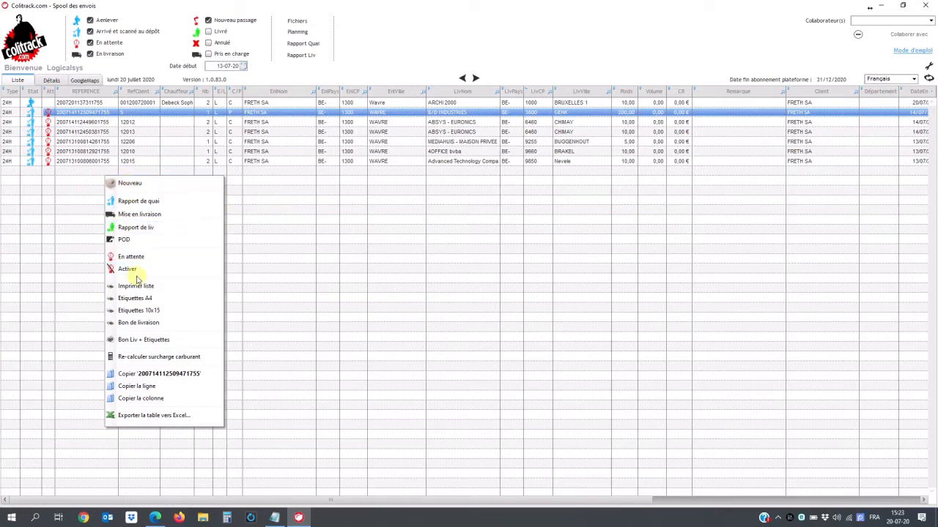
pyautogui.click(147, 185)
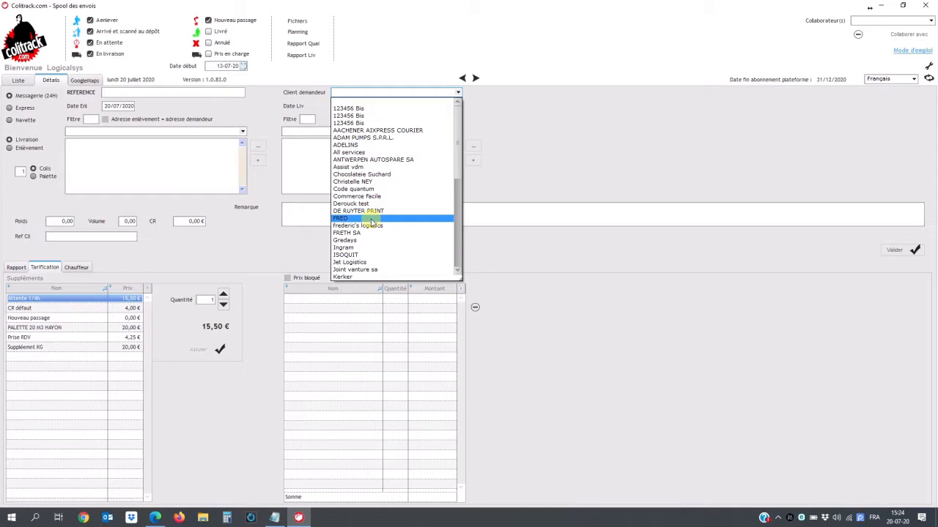
pyautogui.click(372, 219)
pyautogui.click(308, 119)
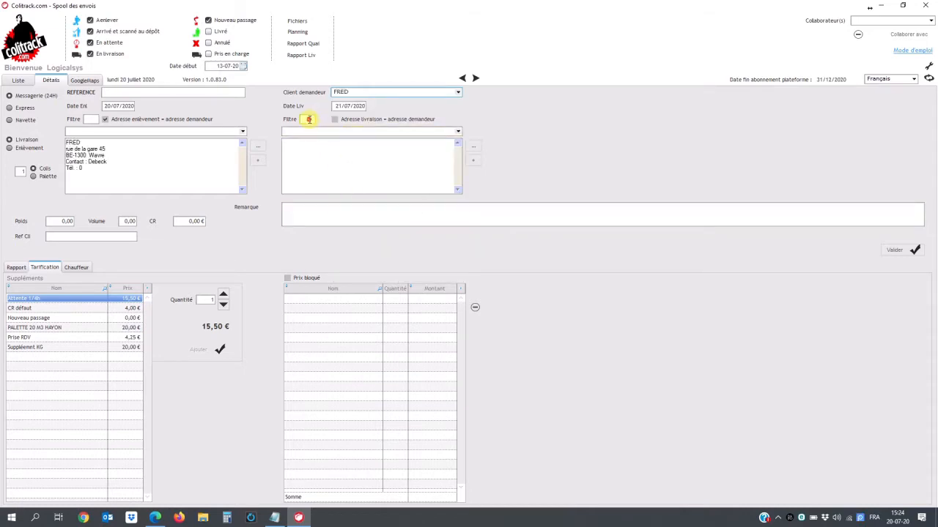
pyautogui.click(475, 160)
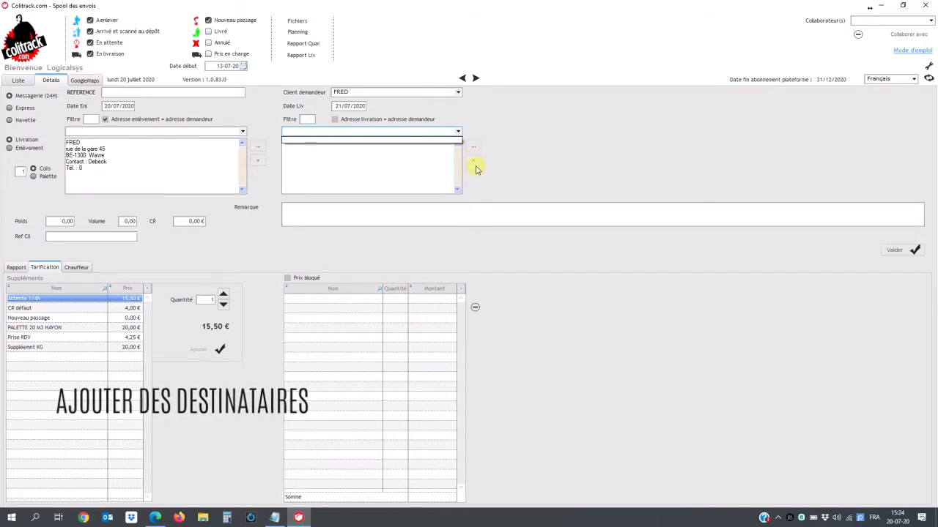
pyautogui.click(474, 162)
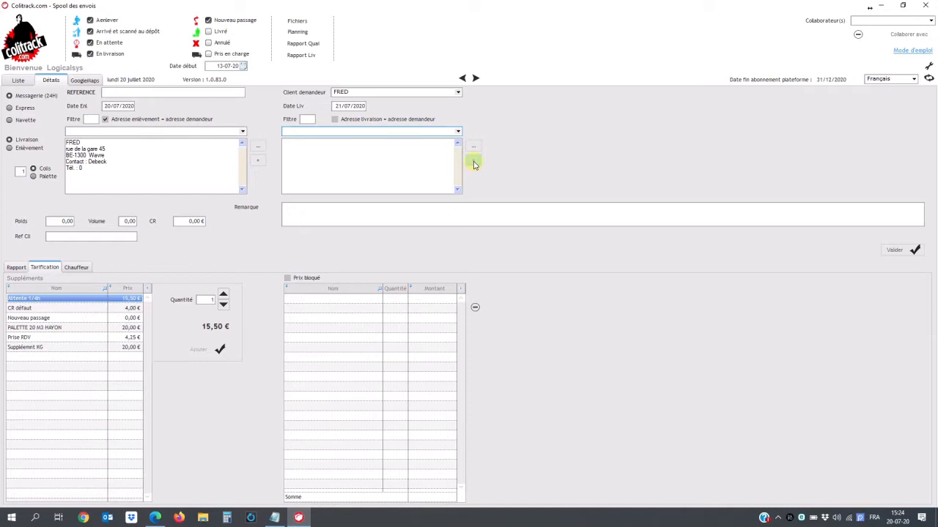
pyautogui.click(473, 164)
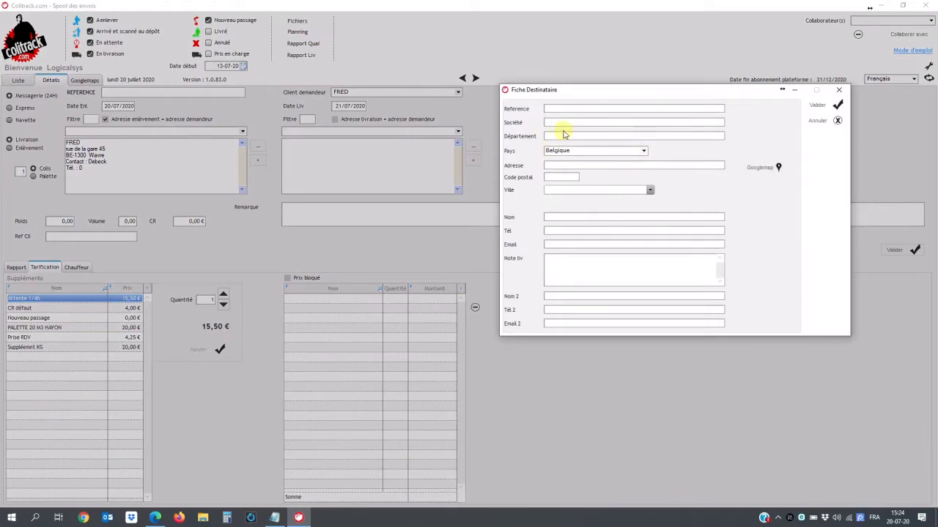
pyautogui.click(554, 122)
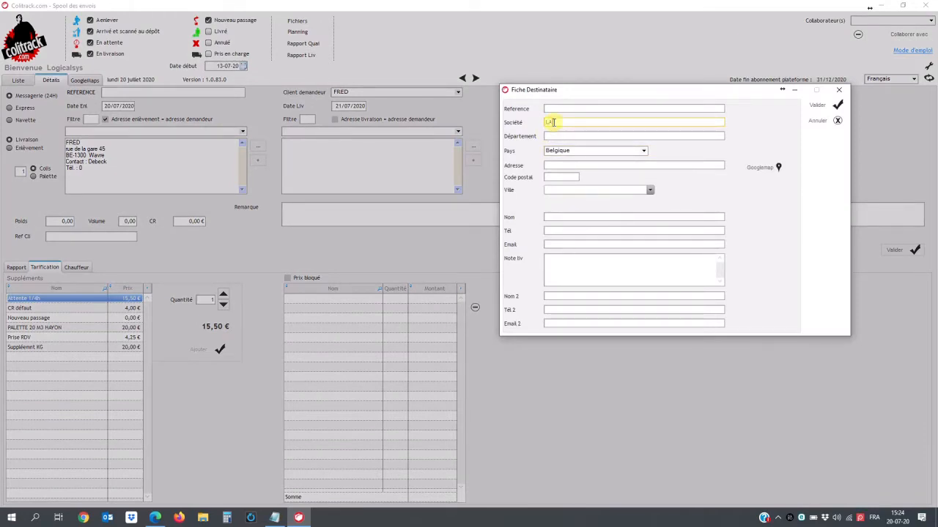
pyautogui.write('LAfabrique')
pyautogui.click(553, 121)
pyautogui.click(552, 166)
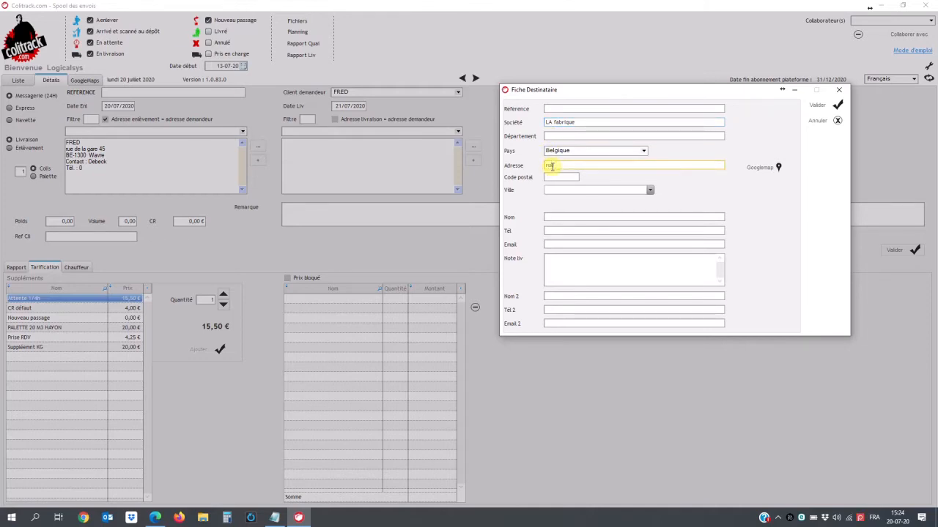
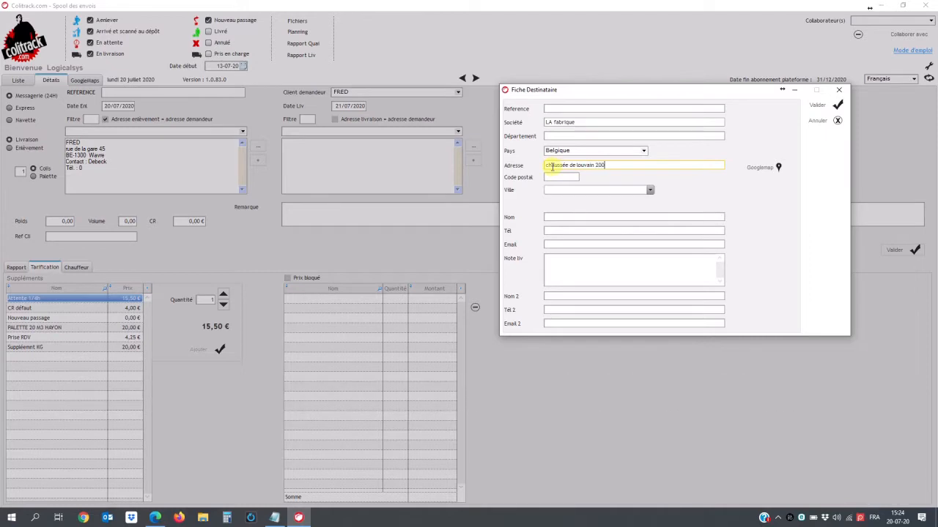
# - Give the recipient postal code 1300 and city Wavre, then validate the card
pyautogui.click(553, 176)
pyautogui.write('13')
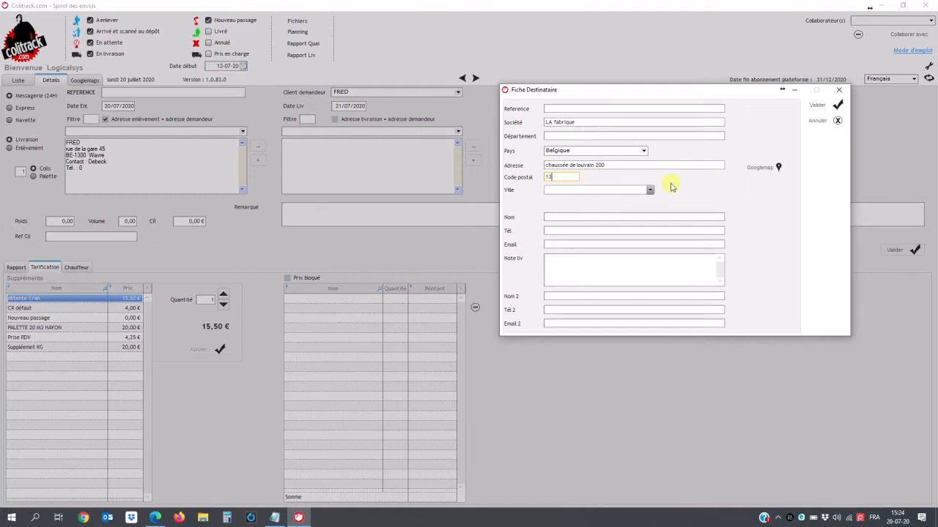
pyautogui.write('00')
pyautogui.click(650, 190)
pyautogui.click(650, 190)
pyautogui.click(650, 191)
pyautogui.click(650, 191)
pyautogui.click(603, 207)
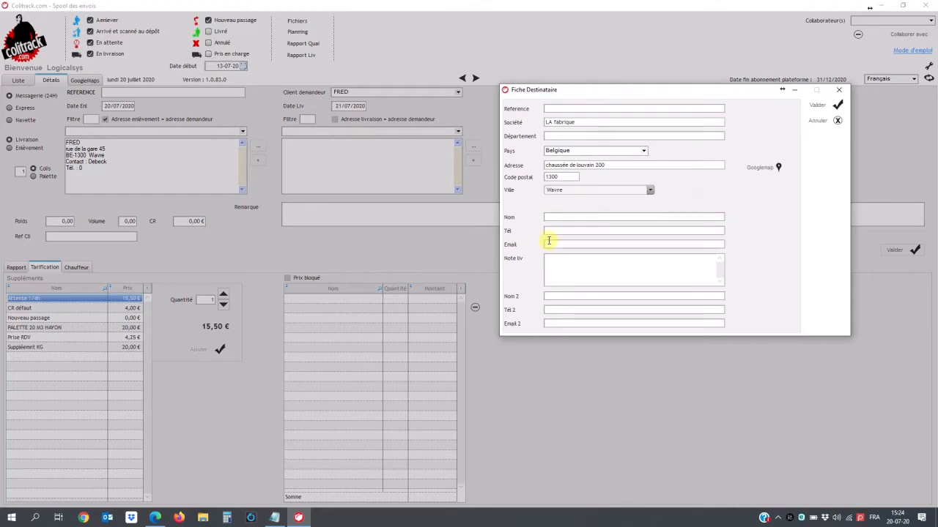
pyautogui.click(548, 242)
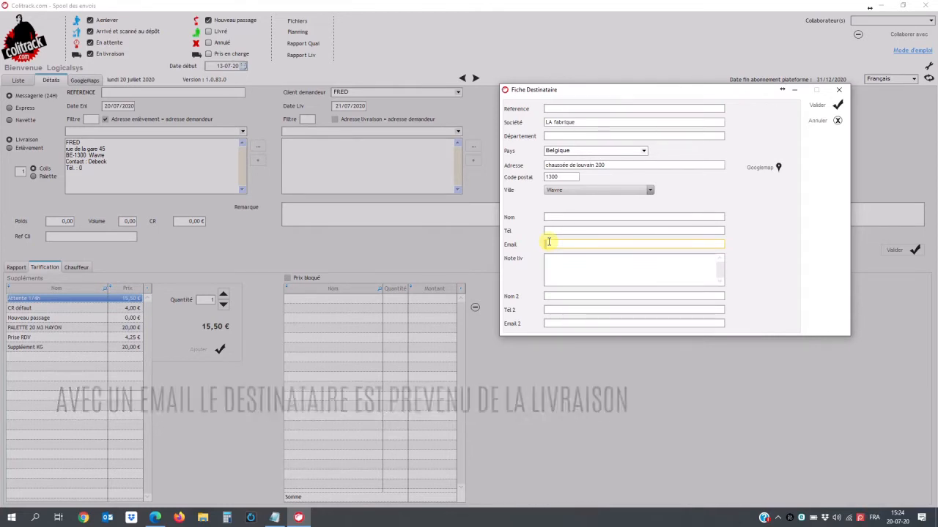
pyautogui.click(836, 105)
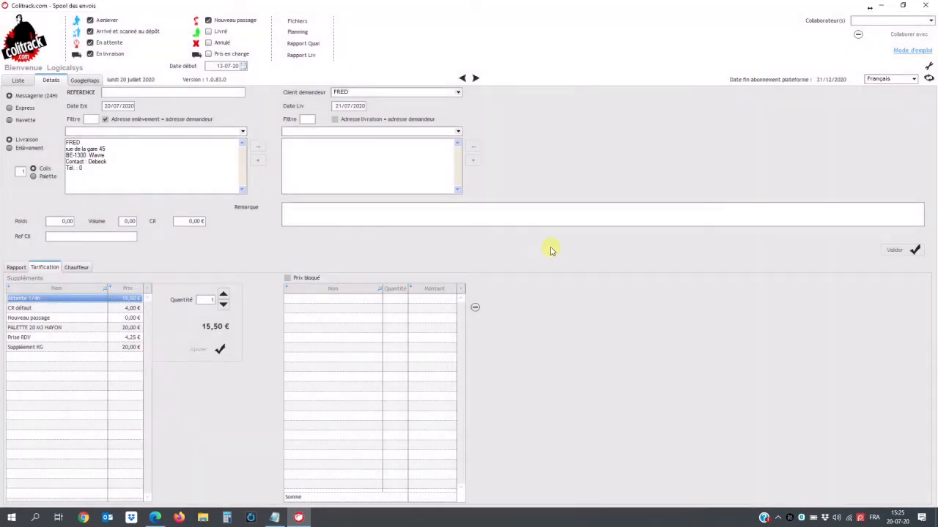
# - Use 'LA fabrique - CP : 1300' as delivery address, weight 10 kg, and show the Rapport grids
pyautogui.click(456, 131)
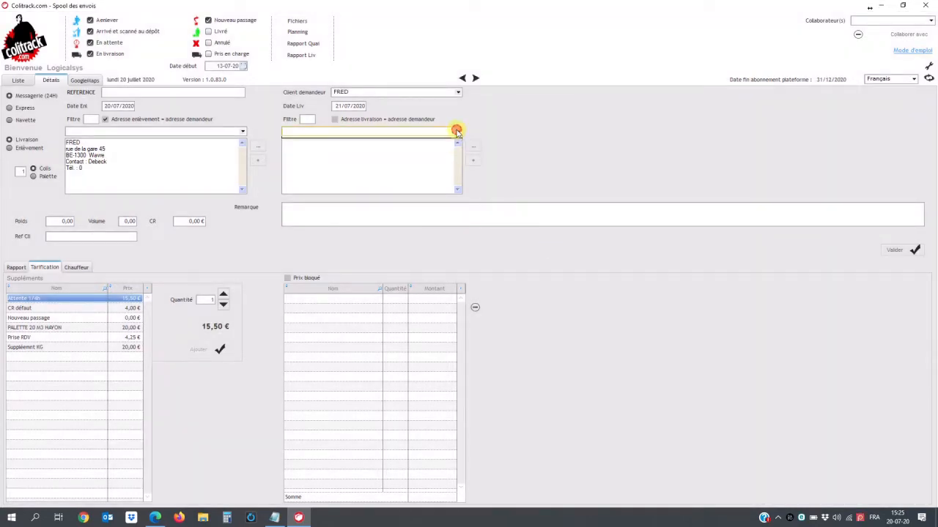
pyautogui.click(305, 117)
pyautogui.click(305, 118)
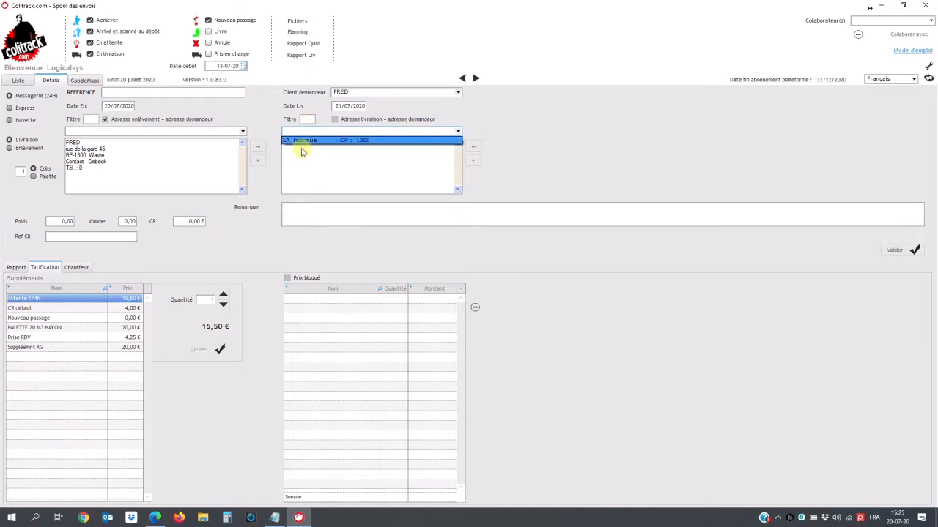
pyautogui.click(302, 141)
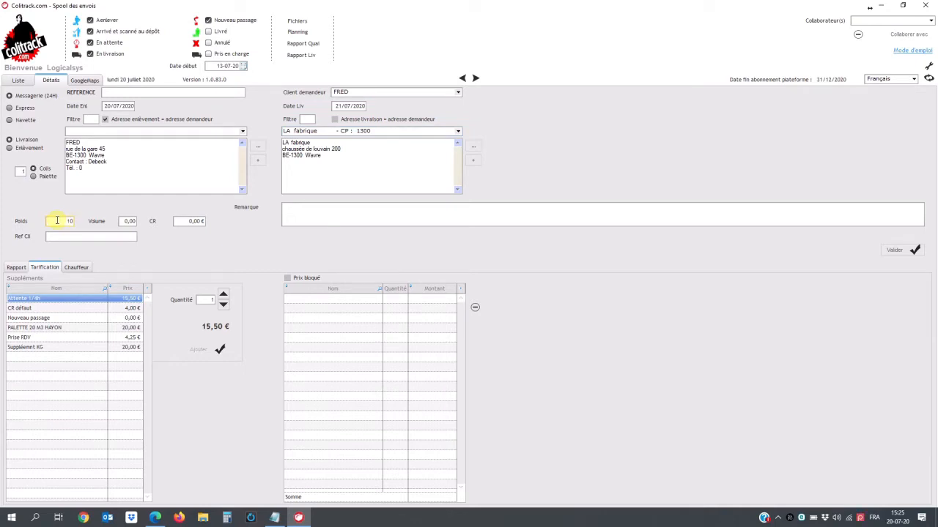
pyautogui.click(90, 236)
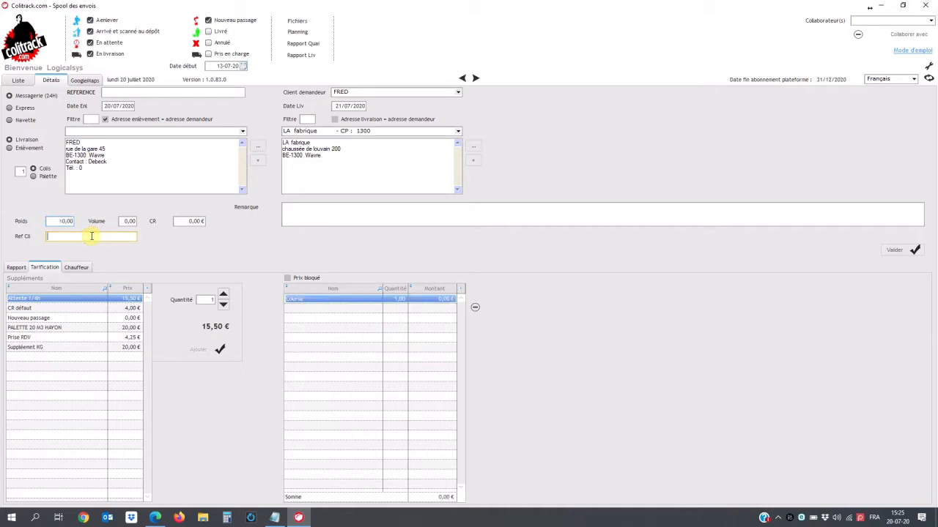
pyautogui.click(16, 267)
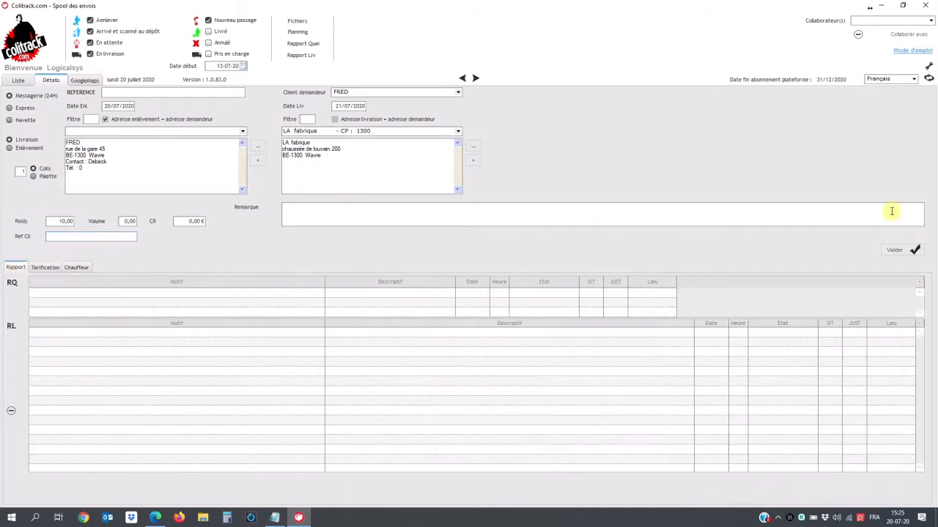
# - Validate the shipment, refresh the list, and select the new FRED row to LA fabrique
pyautogui.click(903, 250)
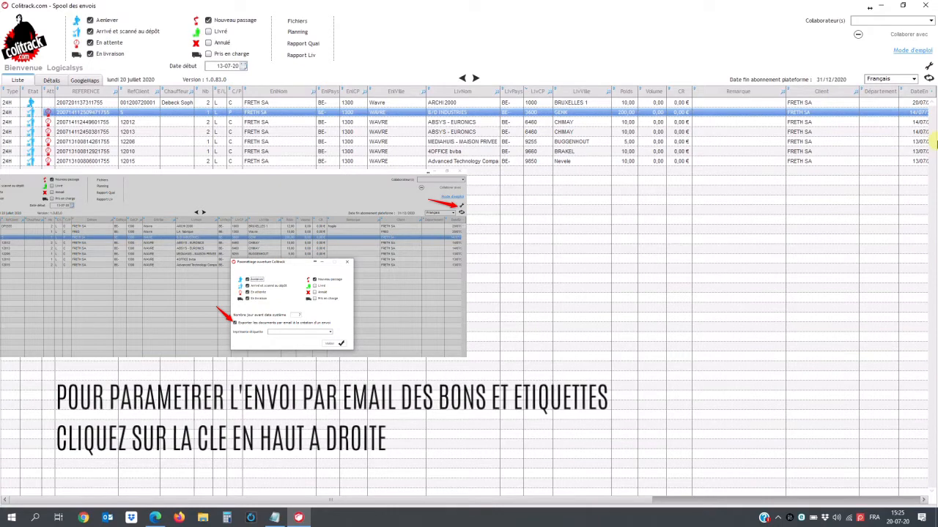
pyautogui.click(928, 78)
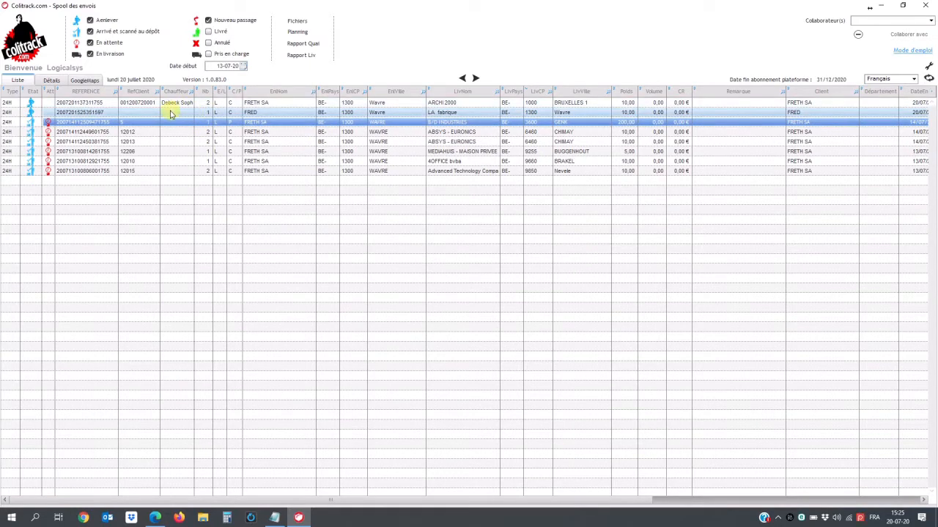
pyautogui.click(171, 113)
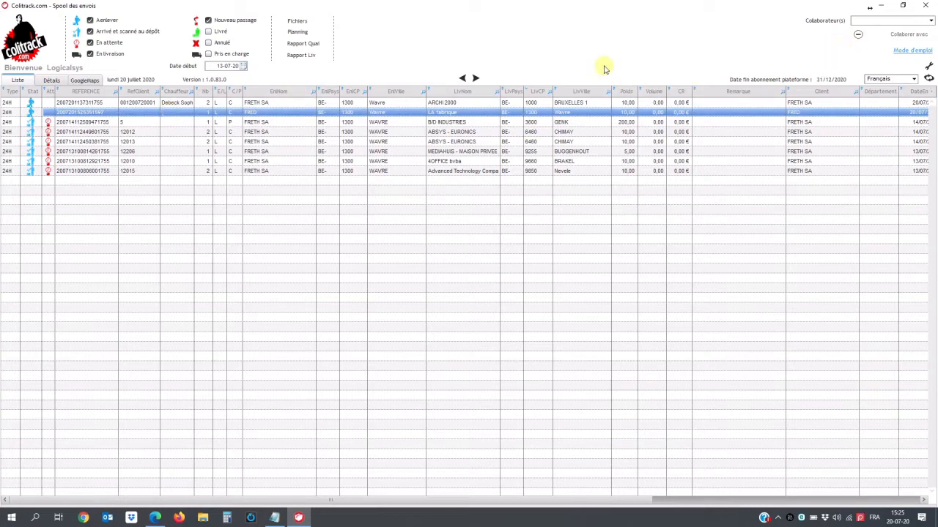
pyautogui.rightClick(95, 113)
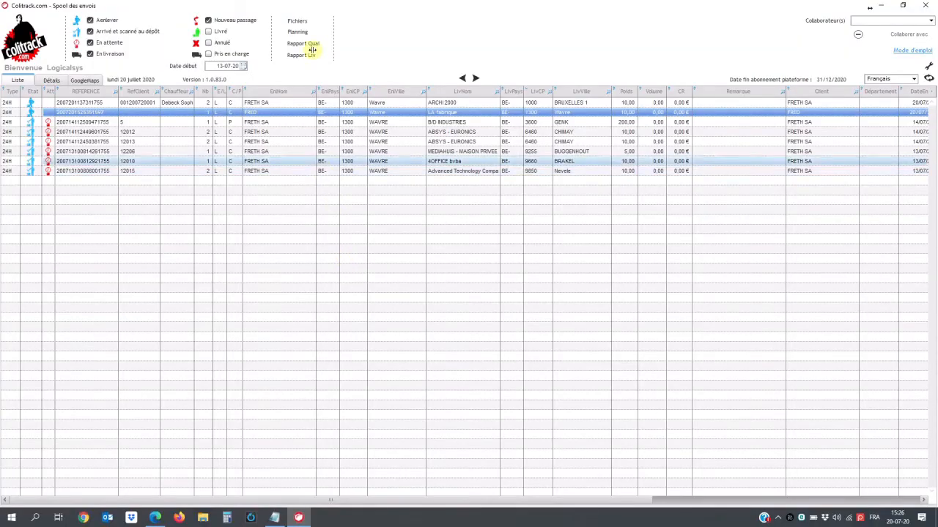
# - Select FRED in the client files, send the portal invitation, and dismiss the confirmation
pyautogui.click(298, 21)
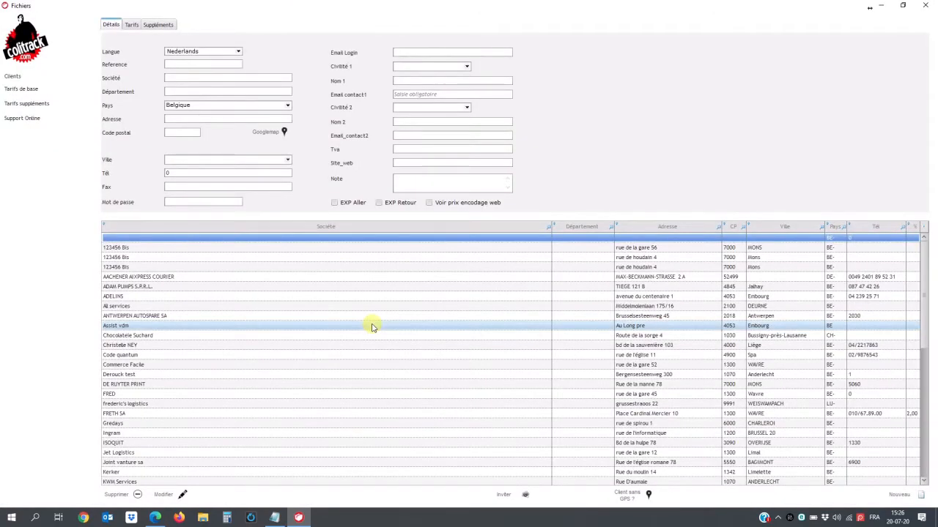
pyautogui.click(124, 394)
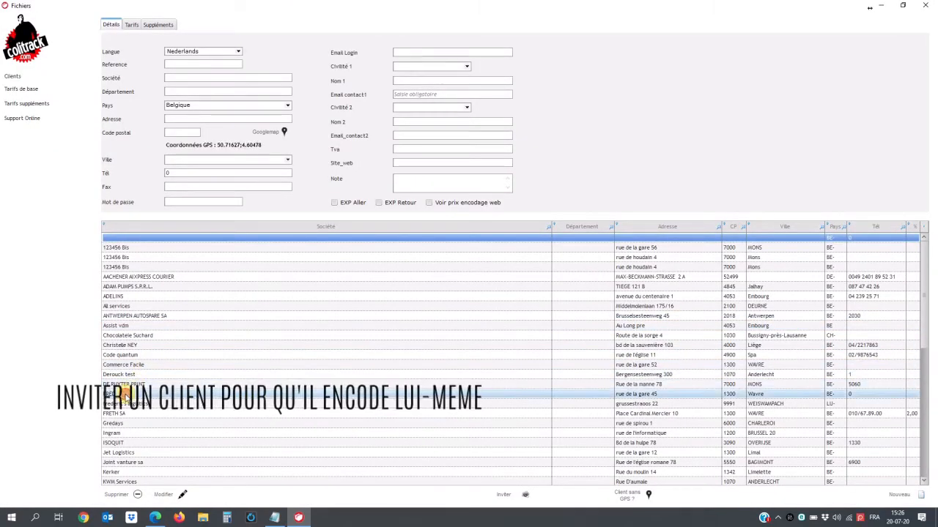
pyautogui.click(123, 394)
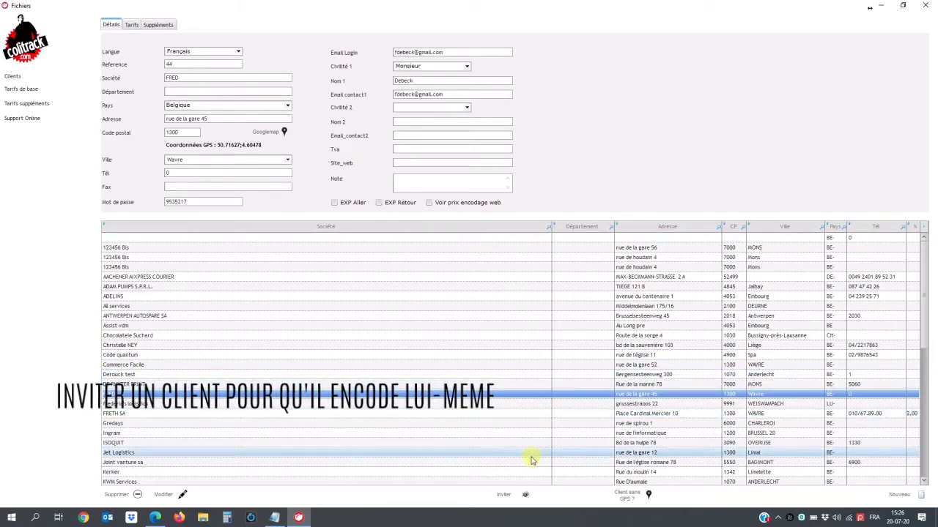
pyautogui.click(511, 496)
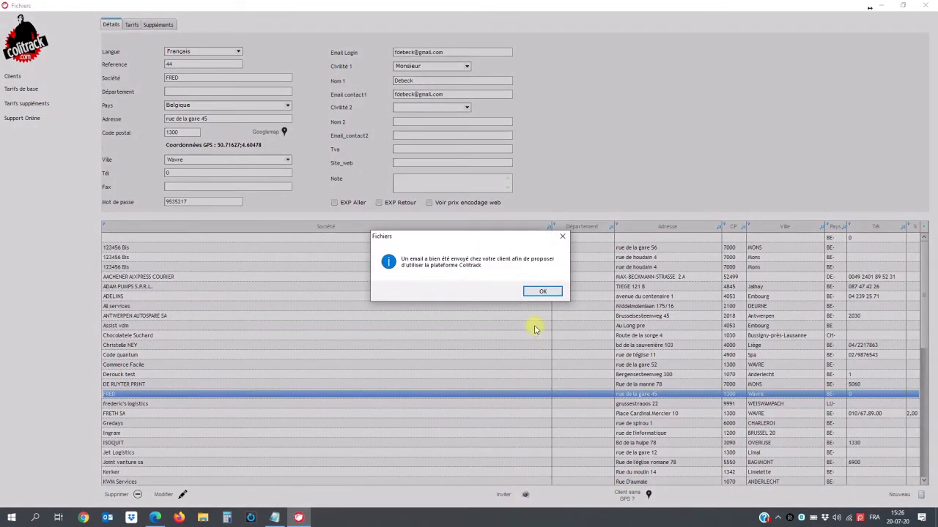
pyautogui.click(532, 293)
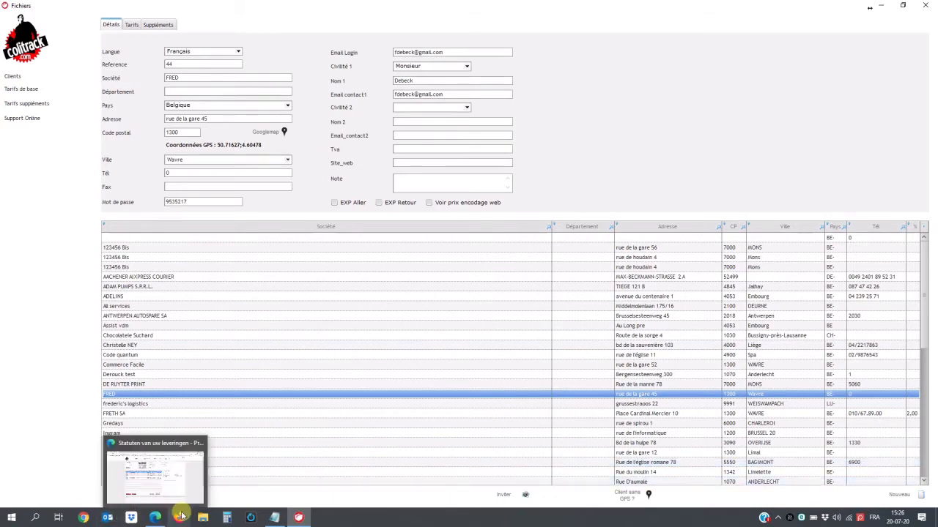
# - In the browser portal, switch the language from NL to FR and open COMMANDES
pyautogui.moveTo(156, 517)
pyautogui.click(155, 517)
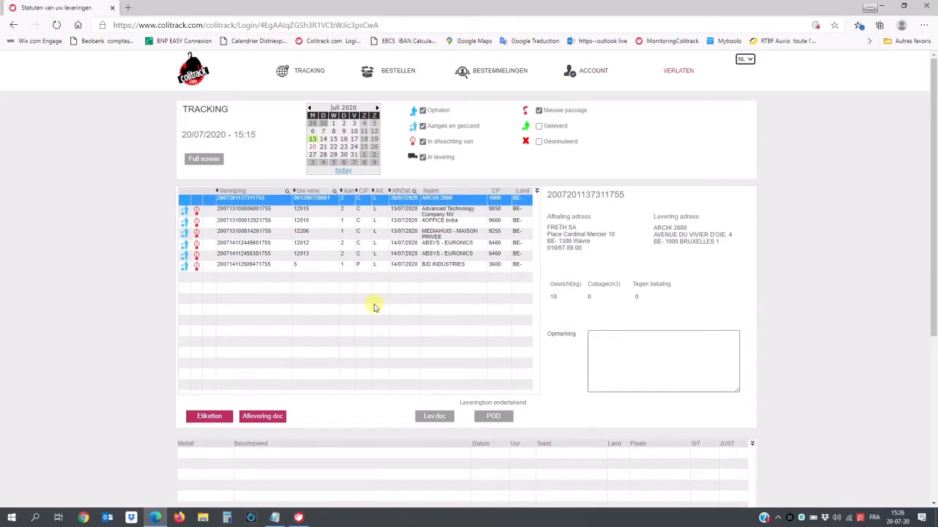
pyautogui.click(749, 60)
pyautogui.click(742, 71)
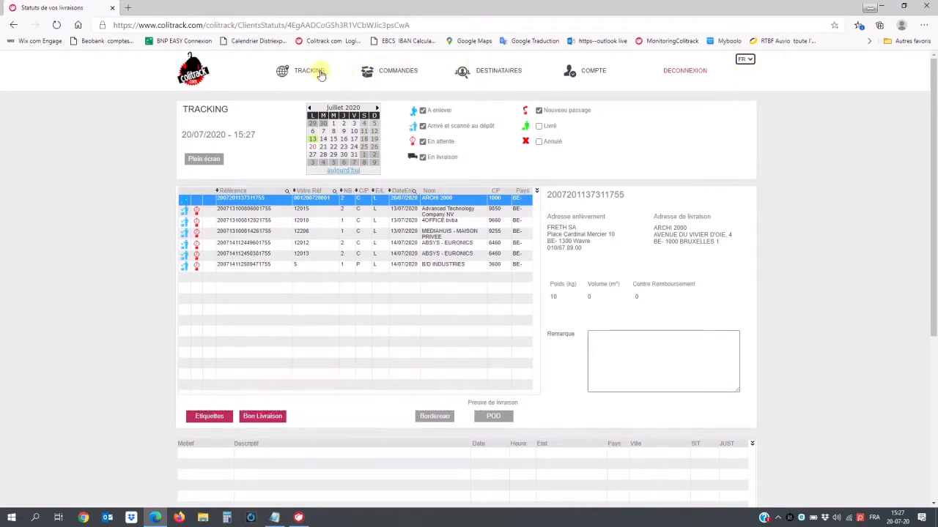
pyautogui.click(401, 73)
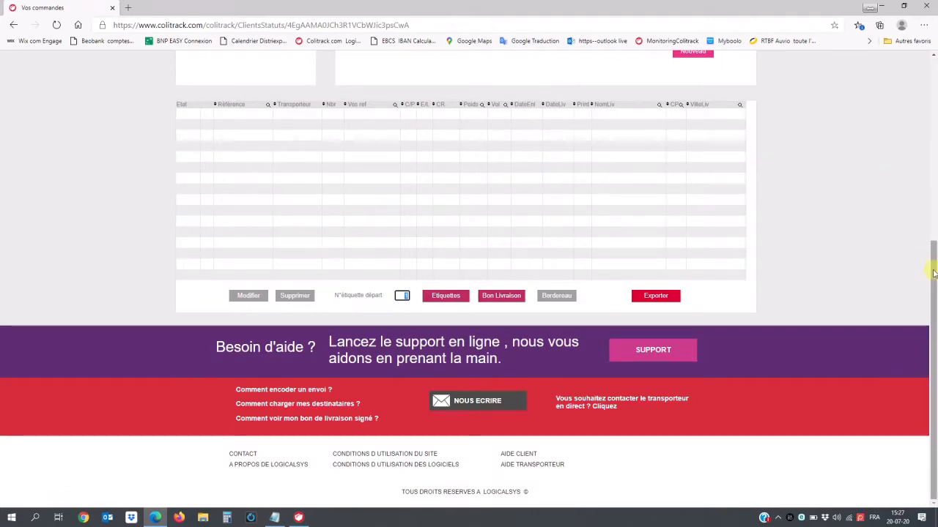
pyautogui.moveTo(933, 251); pyautogui.dragTo(933, 192)
pyautogui.scroll(3, 933, 191)
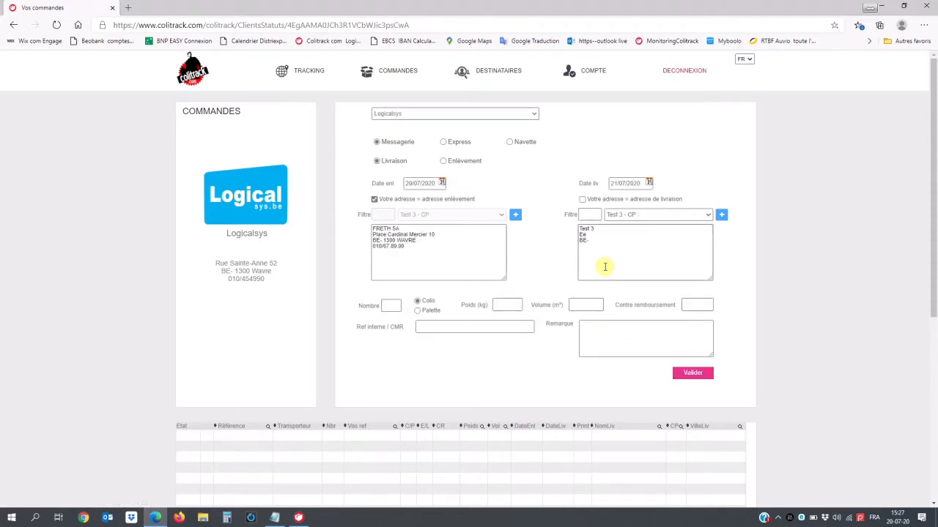
# - Choose ARCHI 2000 in Bruxelles as the order's delivery recipient
pyautogui.click(585, 214)
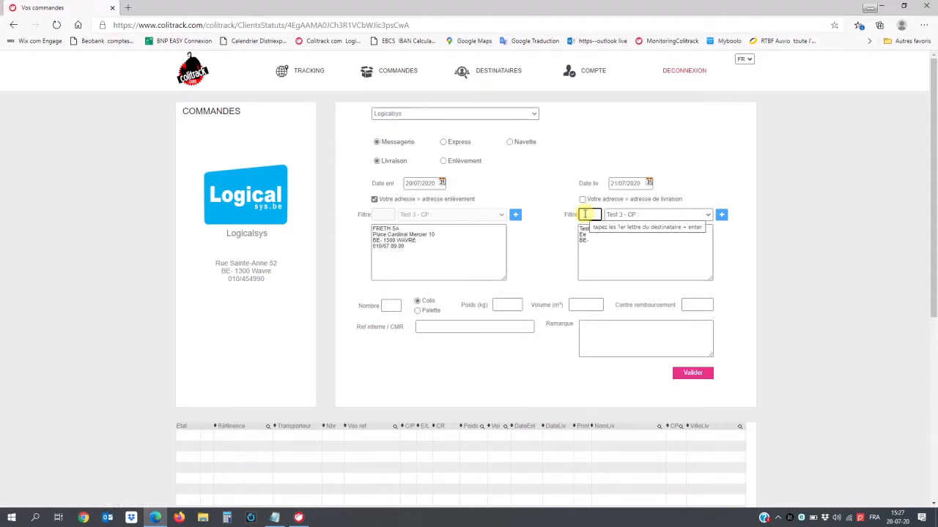
pyautogui.click(631, 219)
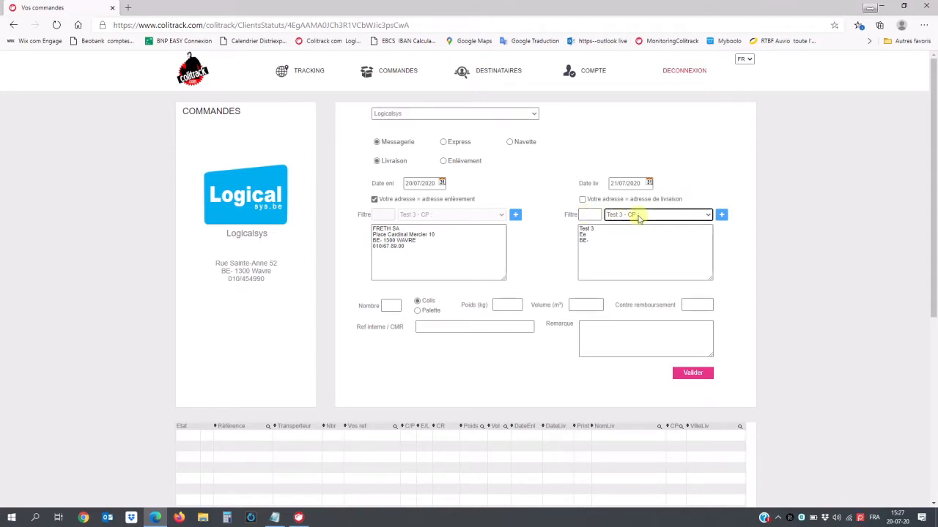
pyautogui.click(639, 218)
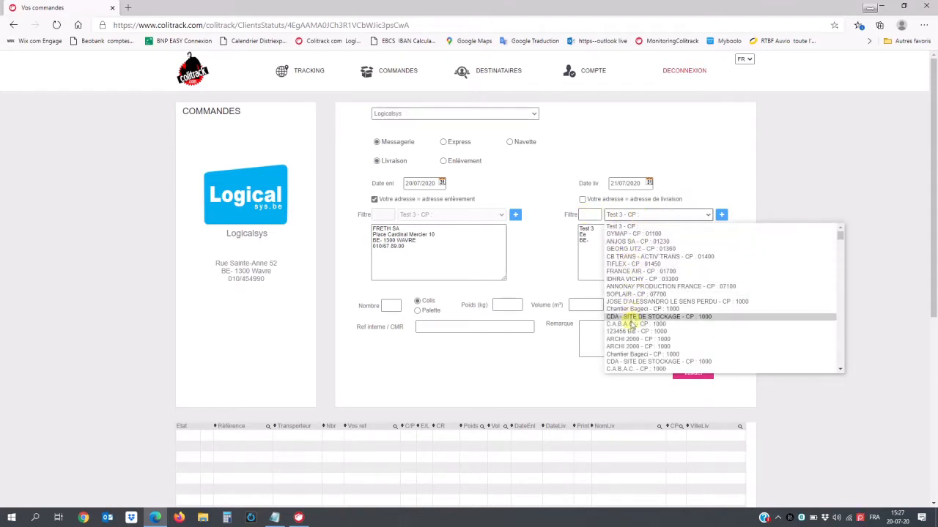
pyautogui.click(631, 342)
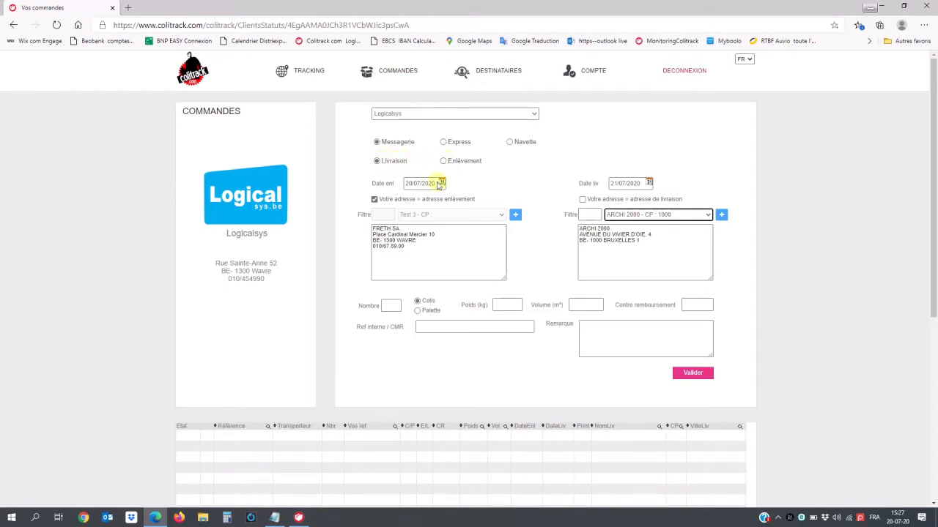
# - Enter 2 parcels, 12 kg, reference DF5555 and remark fragile, then validate the order
pyautogui.click(391, 304)
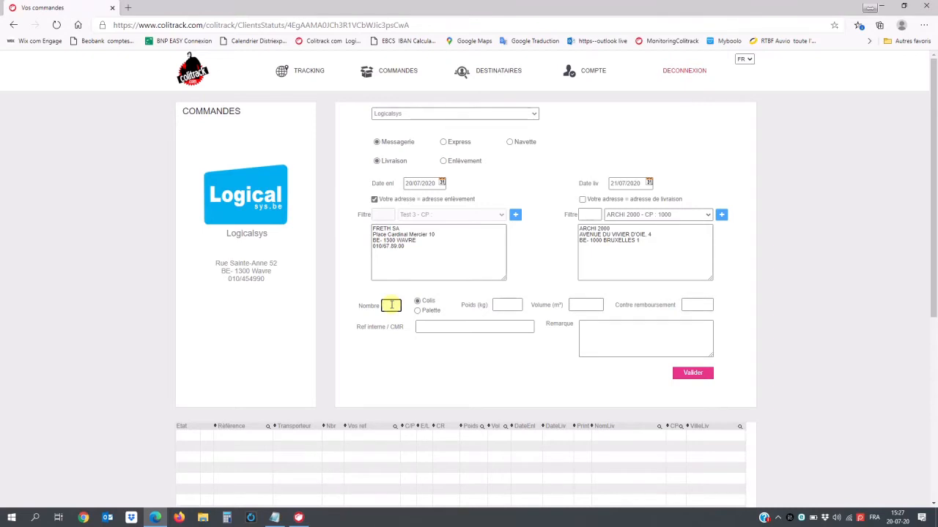
pyautogui.write('2')
pyautogui.click(499, 304)
pyautogui.write('12')
pyautogui.click(475, 327)
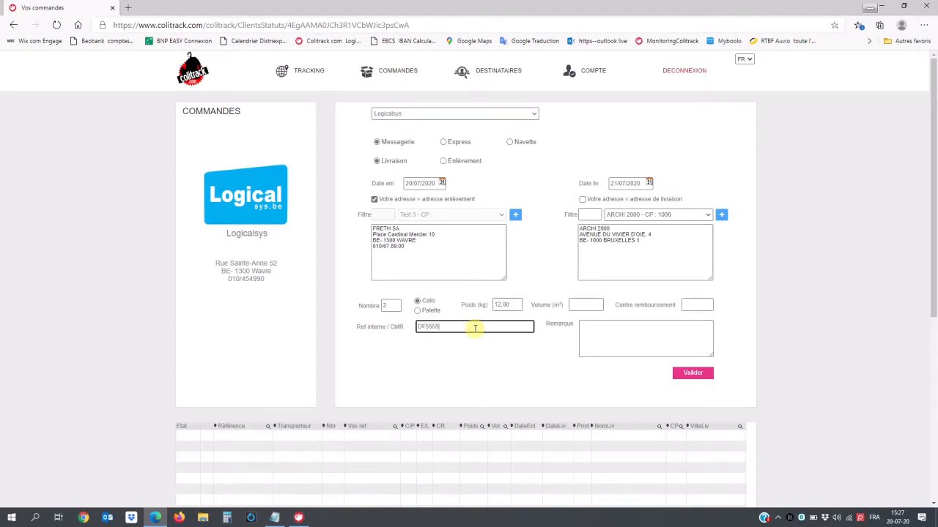
pyautogui.click(631, 329)
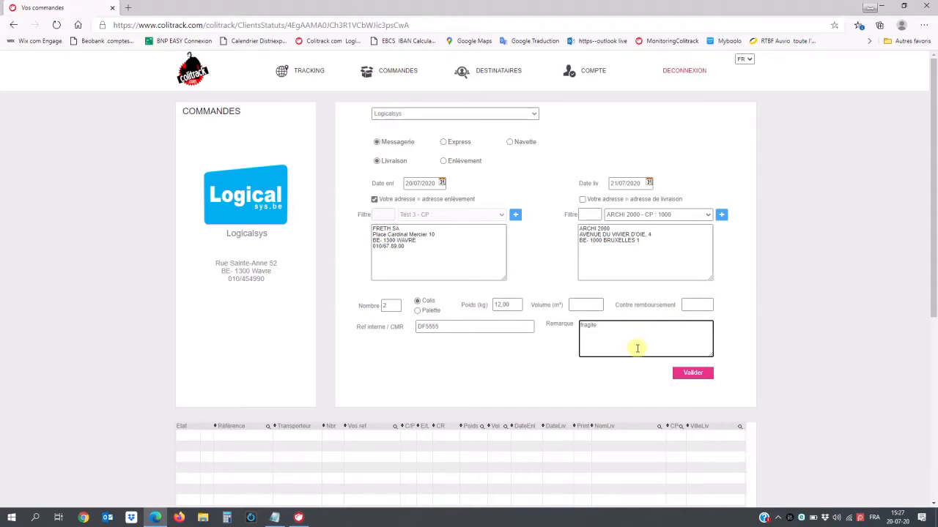
pyautogui.click(687, 375)
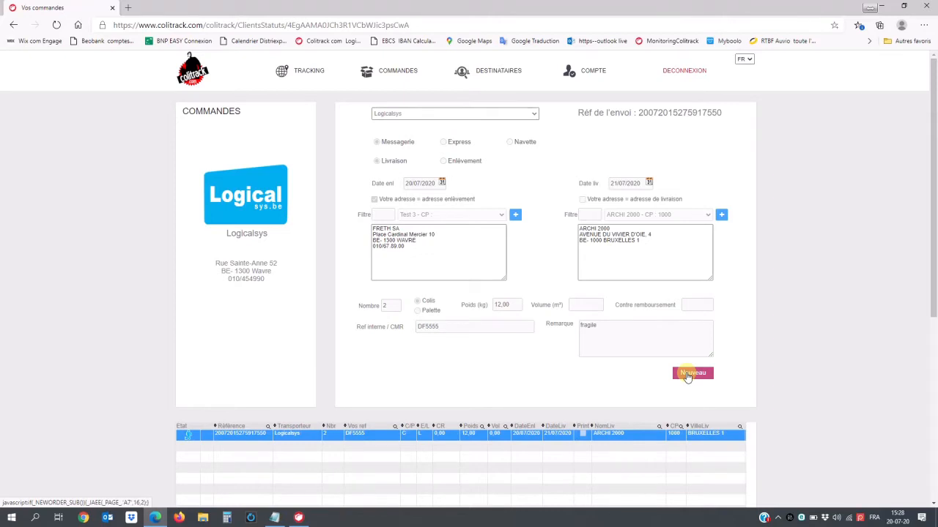
pyautogui.moveTo(932, 218); pyautogui.dragTo(934, 361)
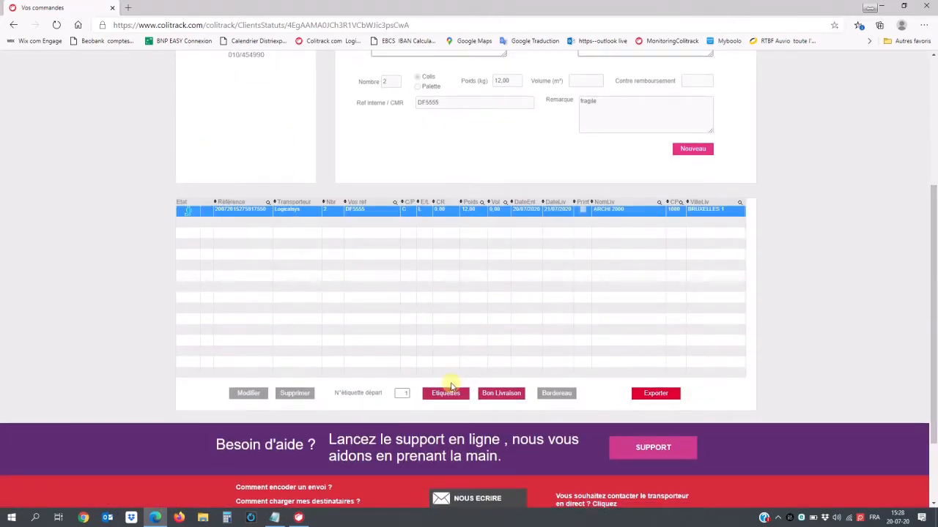
# - Generate labels for all listed shipments and review DF5555's two parcel labels in Acrobat
pyautogui.click(444, 393)
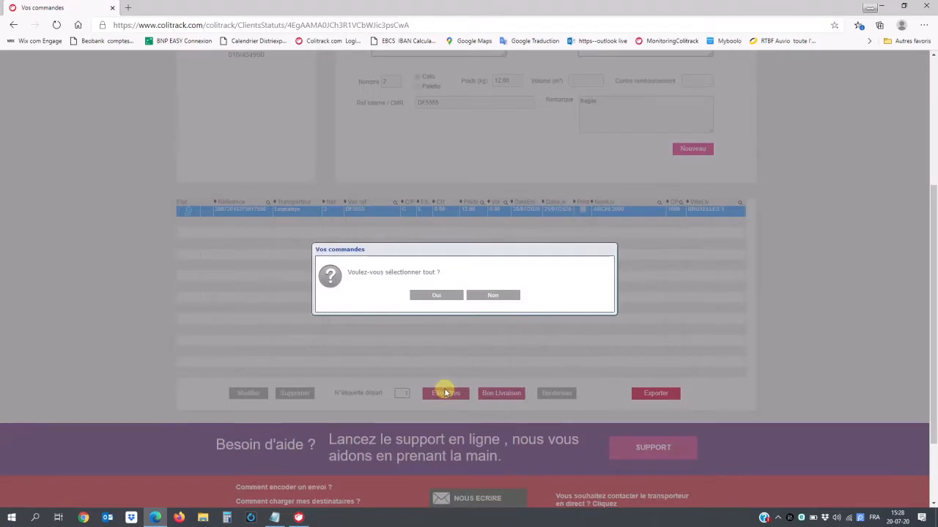
pyautogui.click(434, 296)
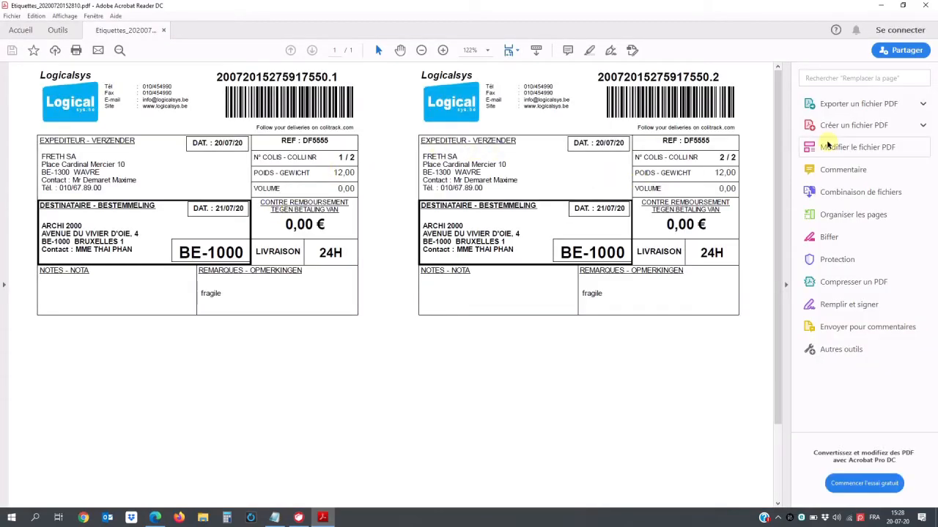
pyautogui.click(924, 6)
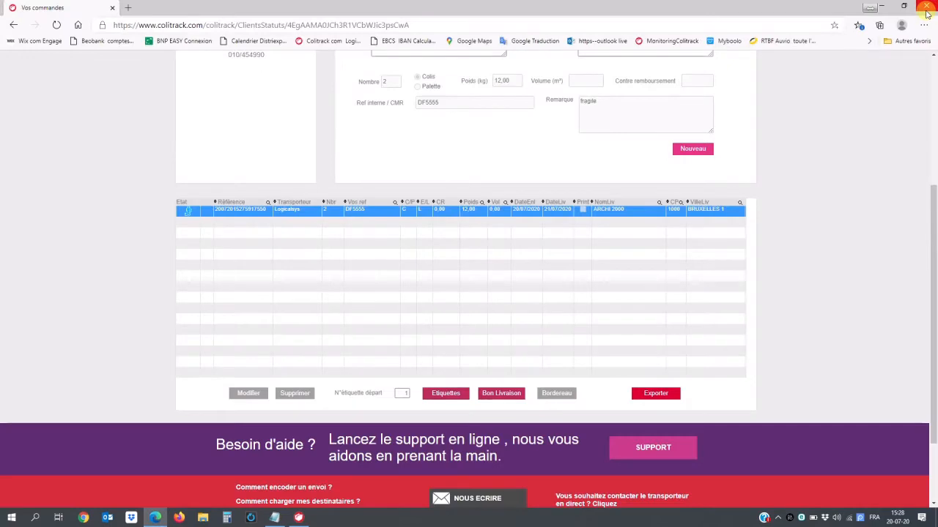
# - Export the shipments to the carrier and confirm with Oui to send the transport order
pyautogui.click(660, 392)
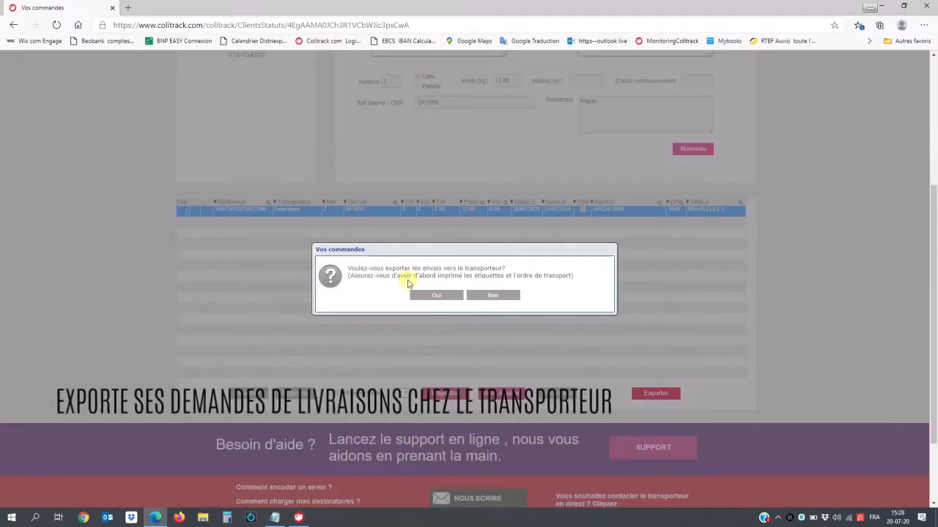
pyautogui.click(436, 295)
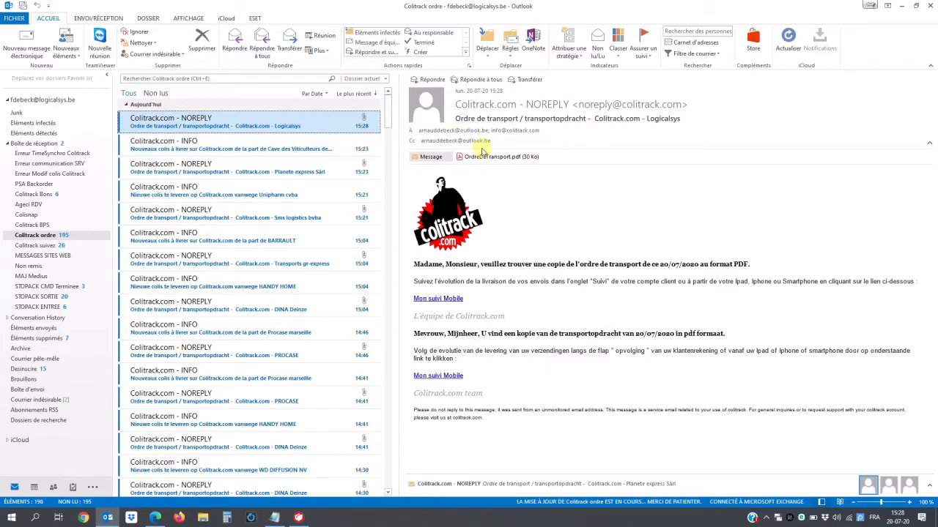
# - Review the attached Ordre de transport.pdf in Acrobat and close it
pyautogui.doubleClick(481, 157)
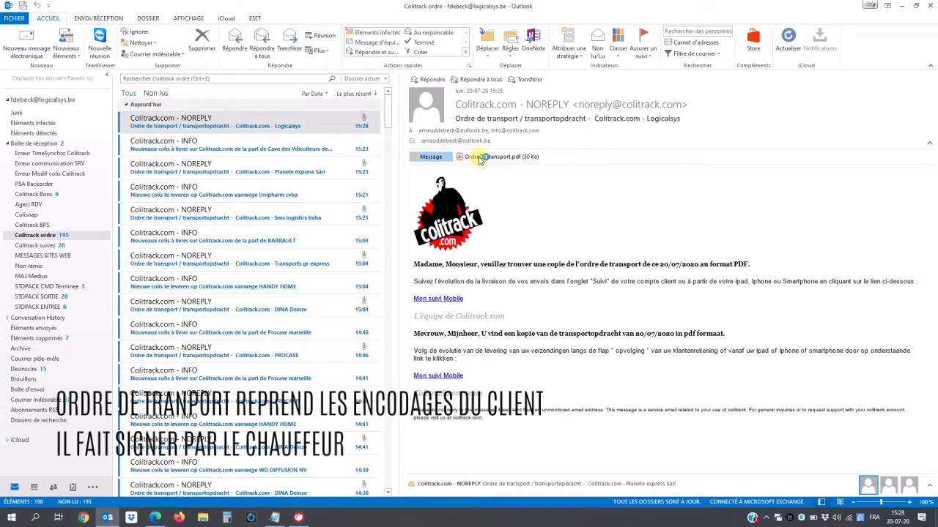
pyautogui.moveTo(778, 124)
pyautogui.mouseDown()
pyautogui.moveTo(781, 238)
pyautogui.moveTo(779, 108)
pyautogui.mouseUp()
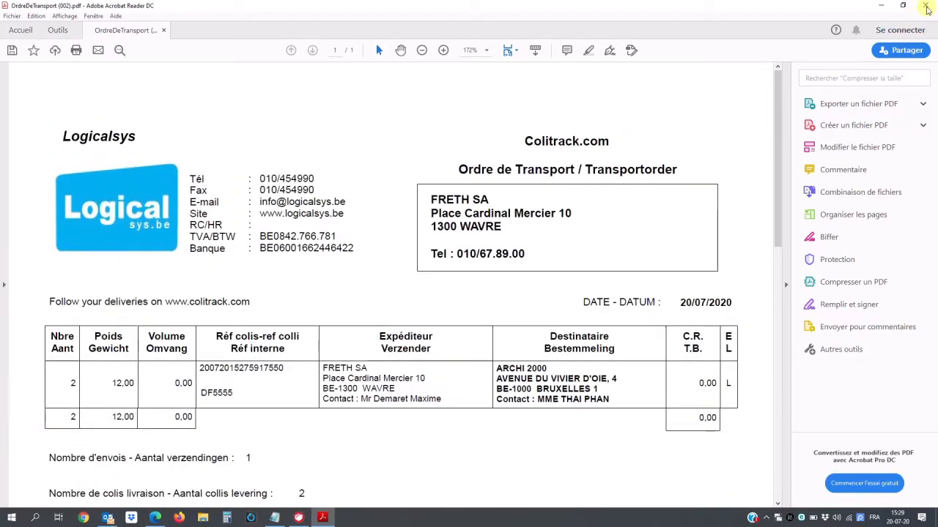
pyautogui.click(927, 9)
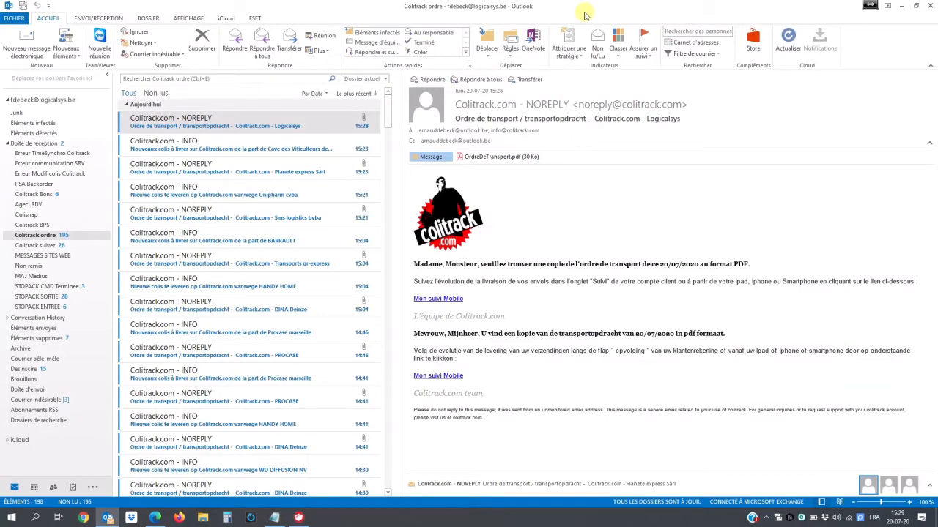
# - Read FRED's portal invitation e-mail in the inbox, then minimize Outlook
pyautogui.click(37, 143)
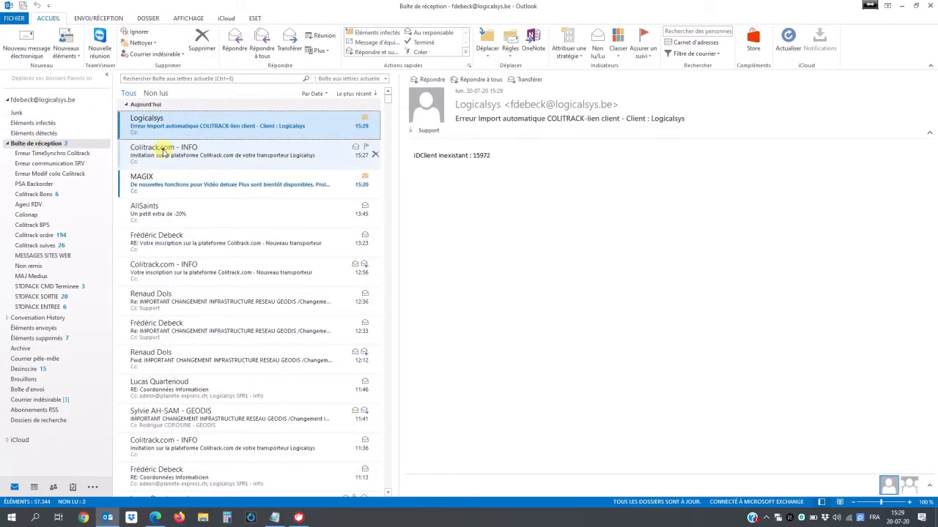
pyautogui.click(164, 151)
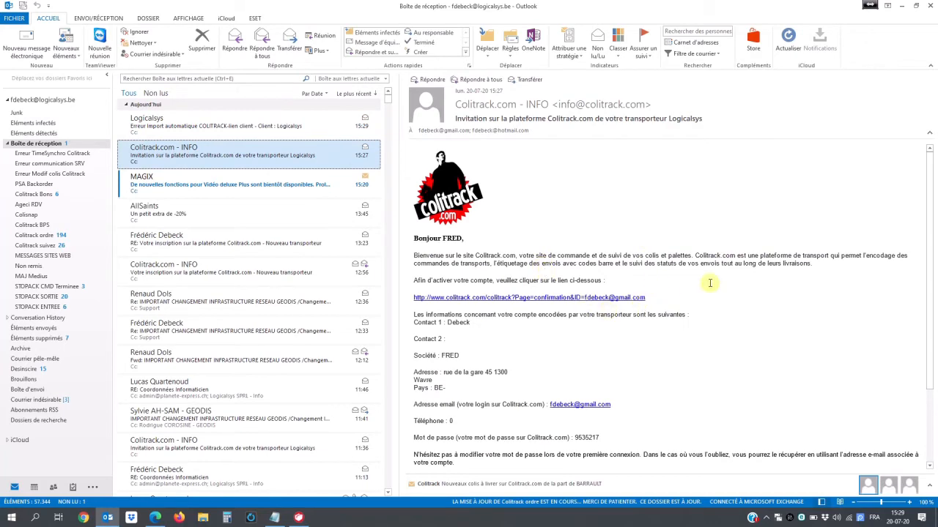
pyautogui.moveTo(931, 172); pyautogui.dragTo(933, 215)
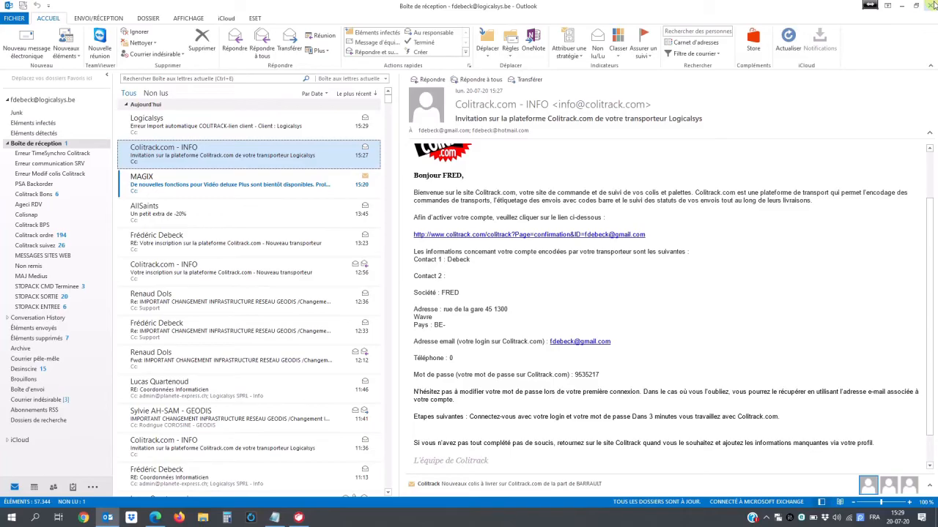
pyautogui.click(904, 5)
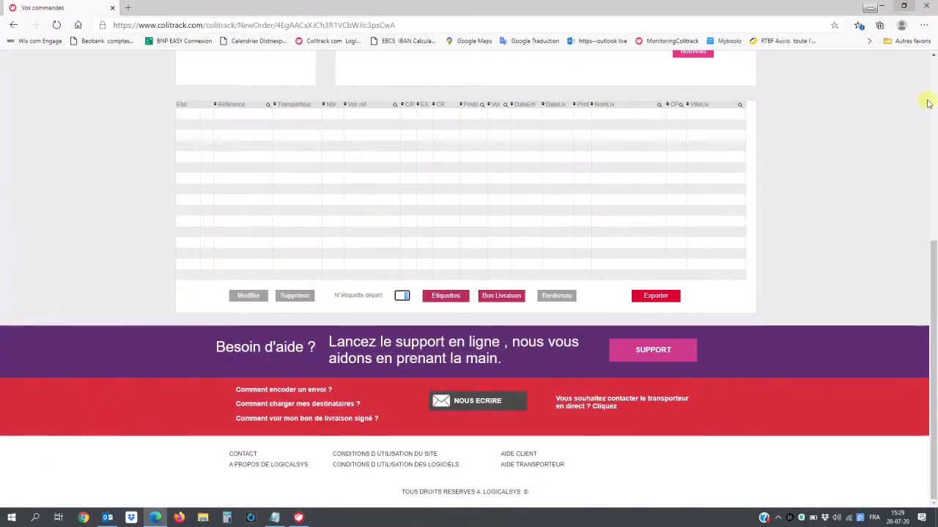
# - Open the DESTINATAIRES page and compare the Excel import and one-by-one entry options
pyautogui.moveTo(933, 254); pyautogui.dragTo(933, 64)
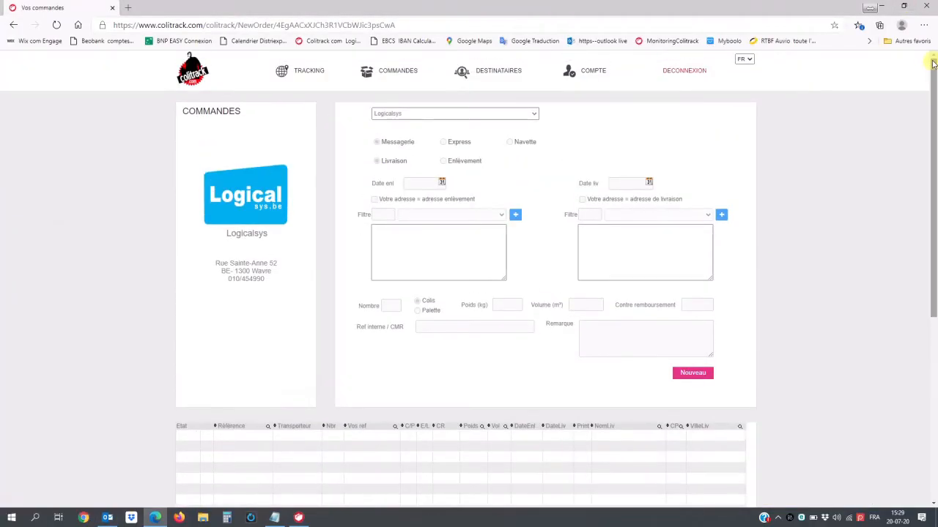
pyautogui.click(502, 72)
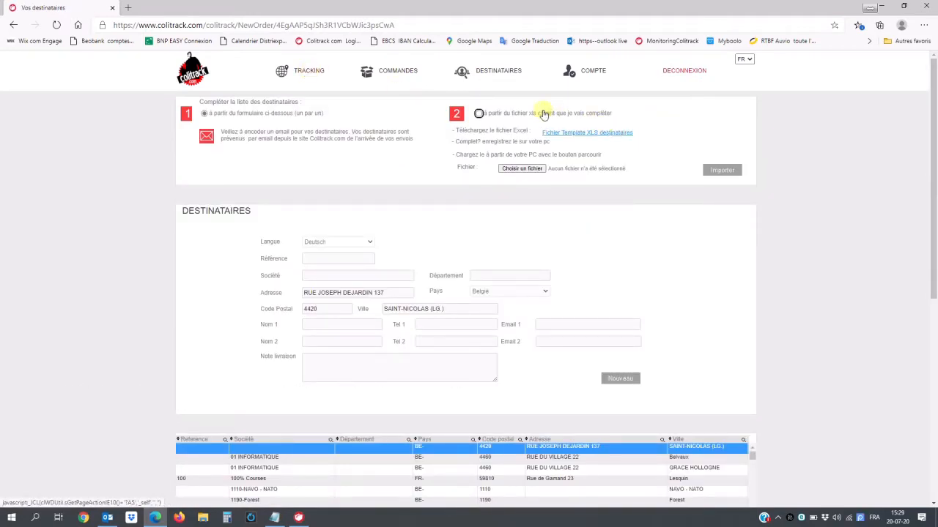
pyautogui.click(479, 114)
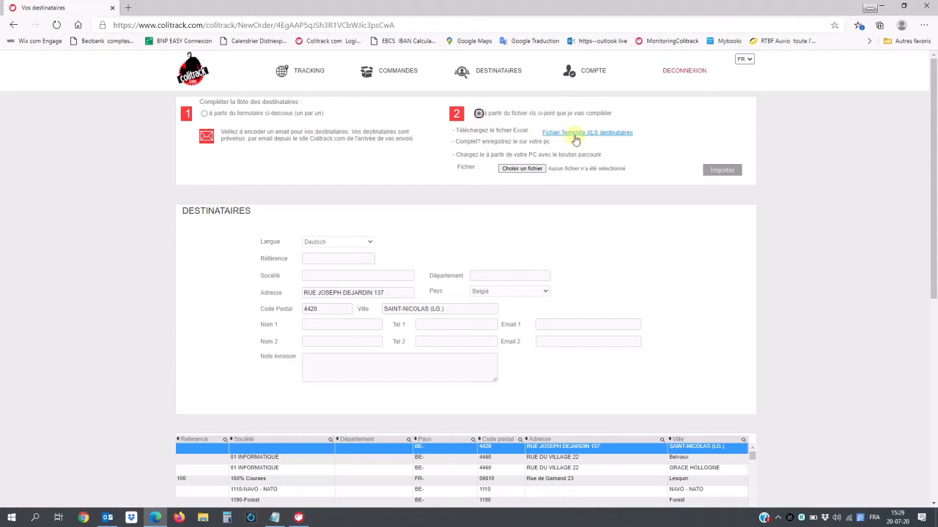
pyautogui.click(282, 116)
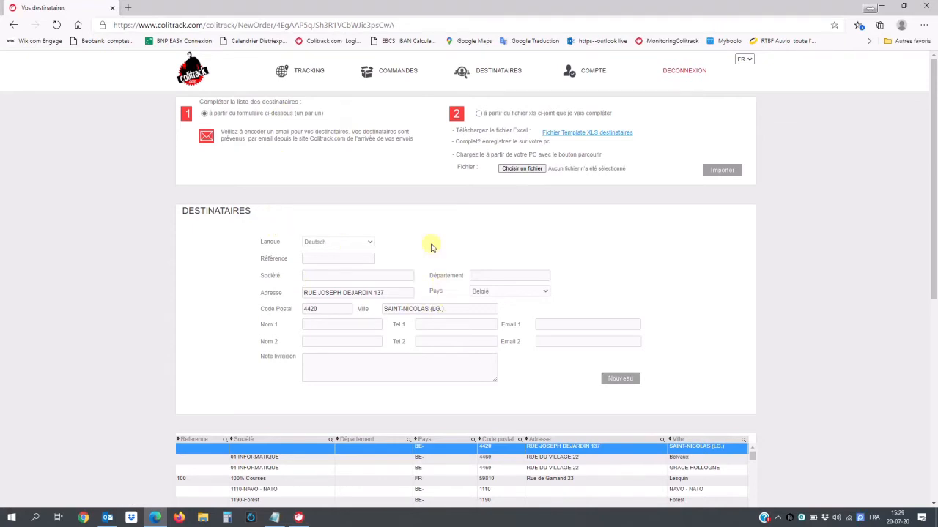
# - Open the portal's TRACKING page and review the shipment spool listing DF5555 and FRED's shipment
pyautogui.click(306, 73)
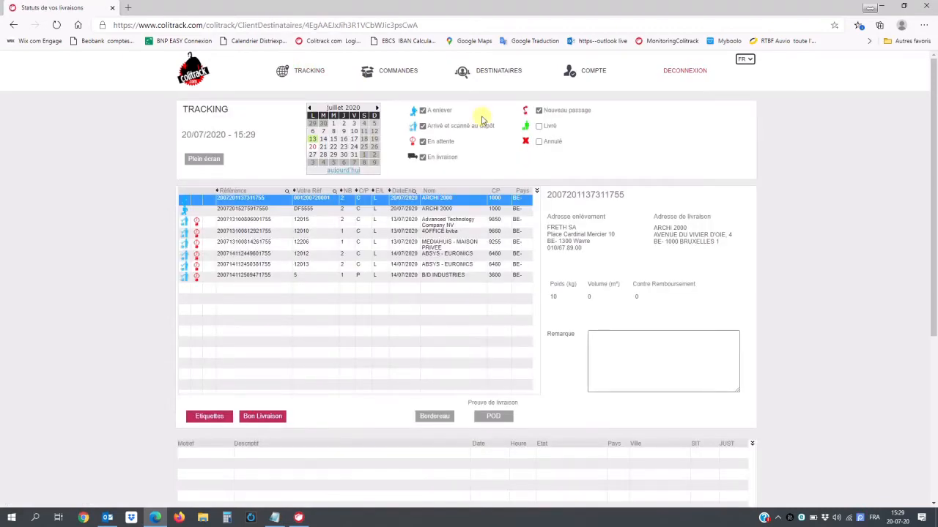
pyautogui.scroll(-2, 932, 162)
pyautogui.scroll(2, 933, 160)
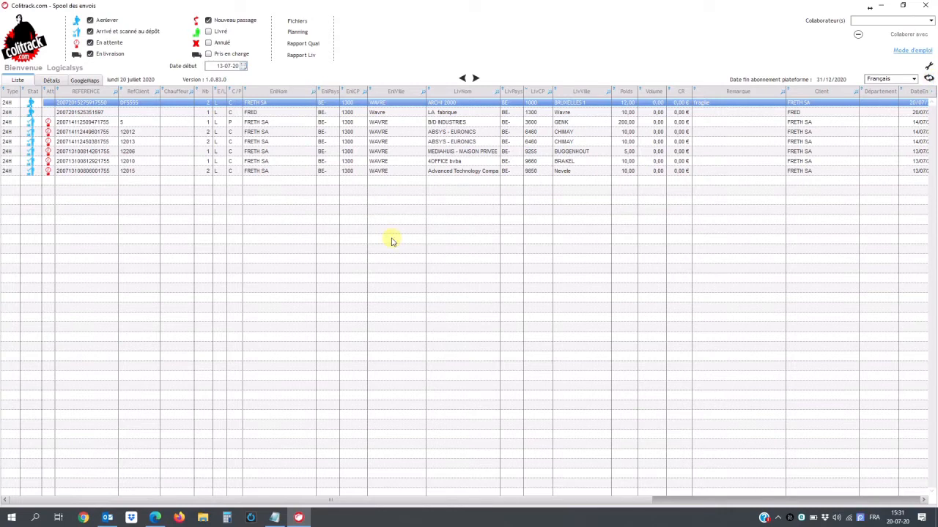
# - File a Rapport de quai for FRED's LA fabrique shipment, confirming its 1 parcel was received
pyautogui.click(384, 114)
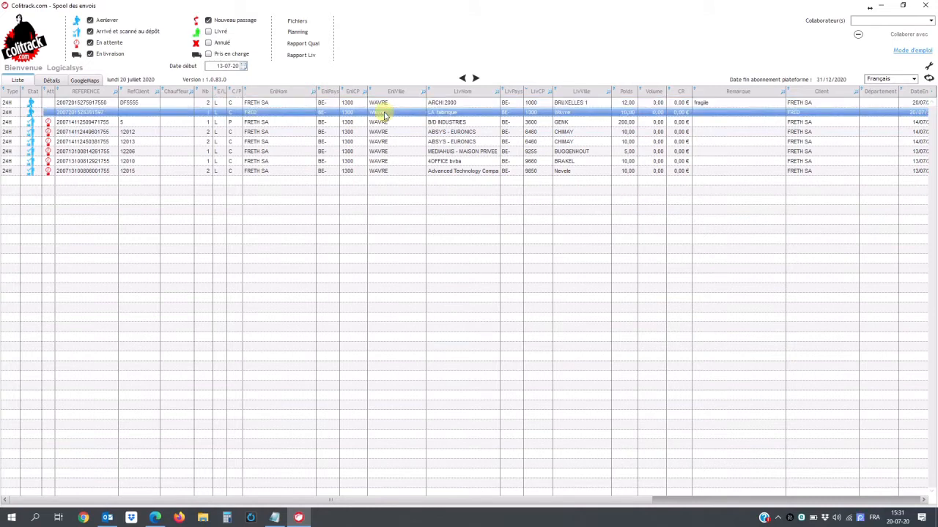
pyautogui.rightClick(384, 115)
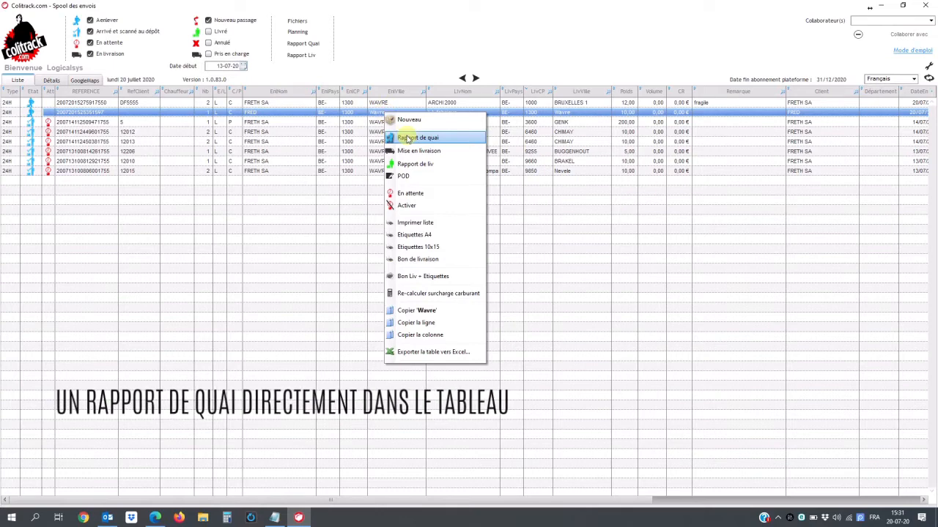
pyautogui.click(407, 138)
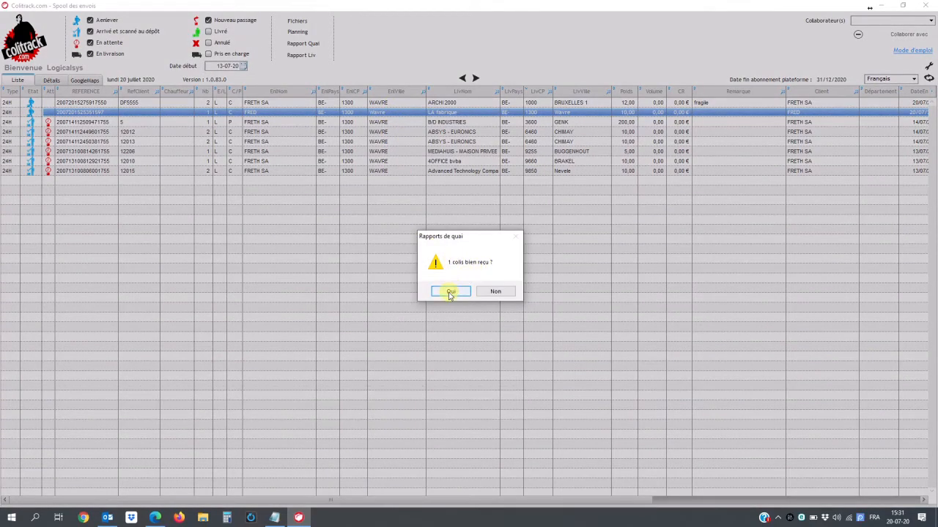
pyautogui.click(450, 292)
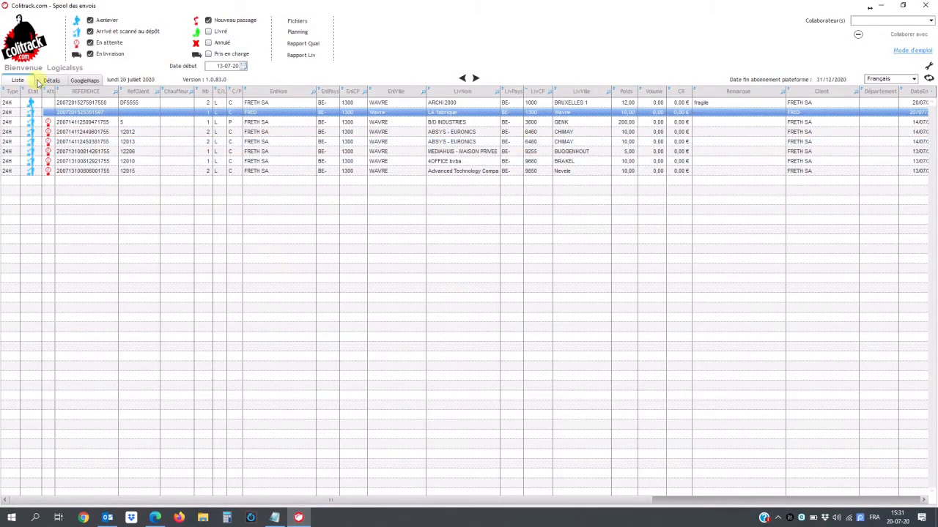
pyautogui.click(51, 81)
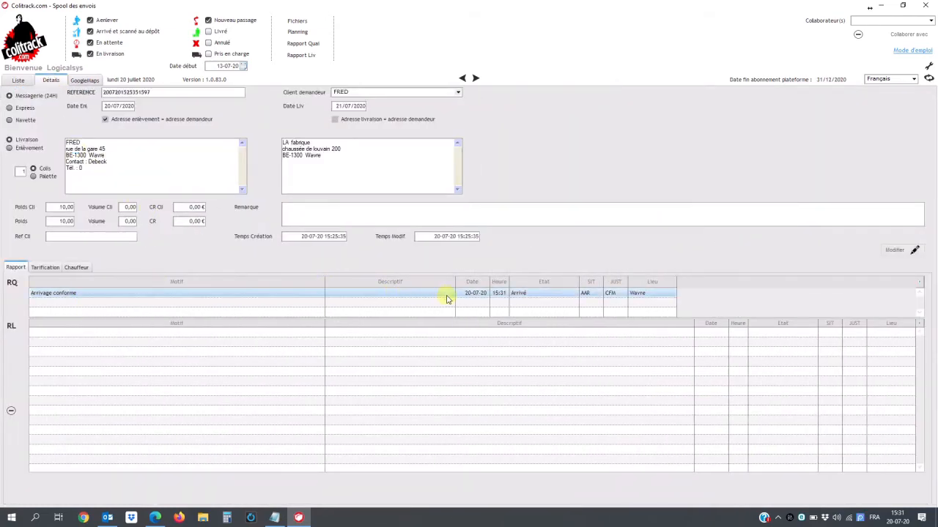
pyautogui.click(10, 82)
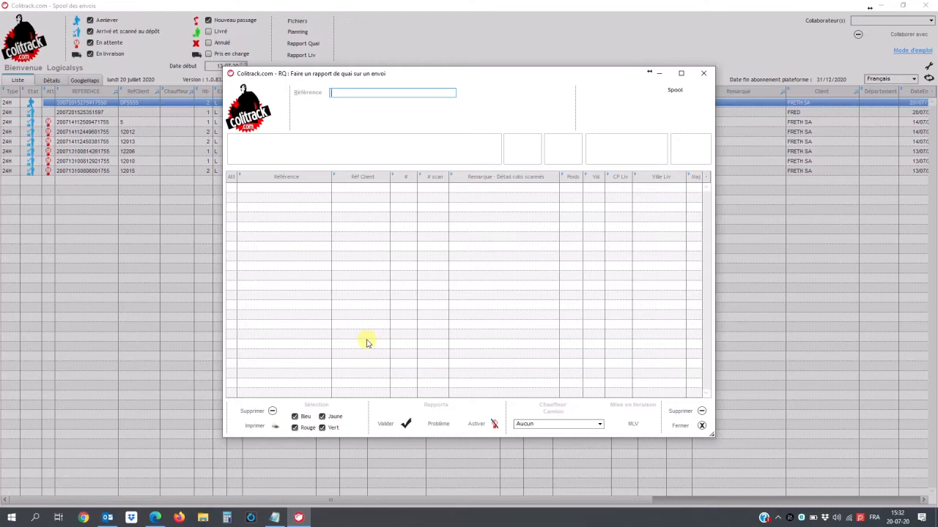
pyautogui.click(701, 75)
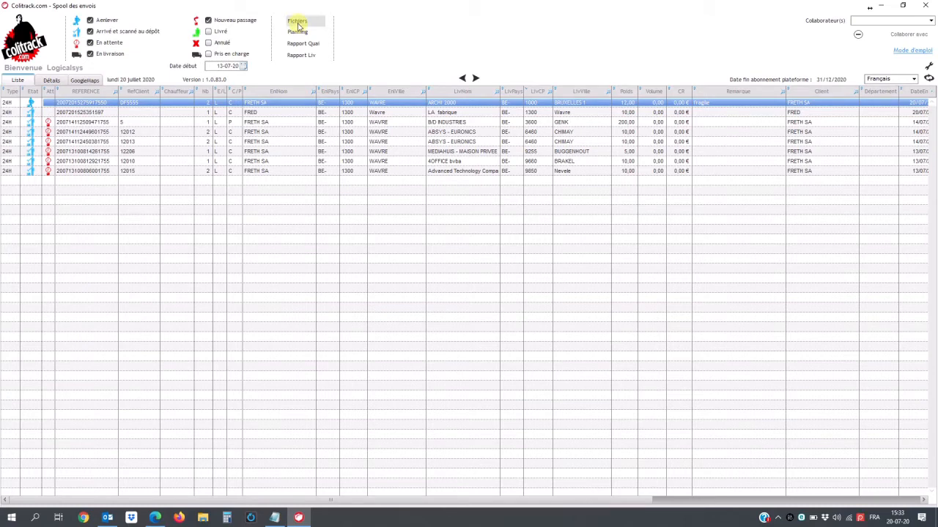
# - Create a new 123 kg shipment for client FRED delivered to LA fabrique in Wavre
pyautogui.rightClick(132, 217)
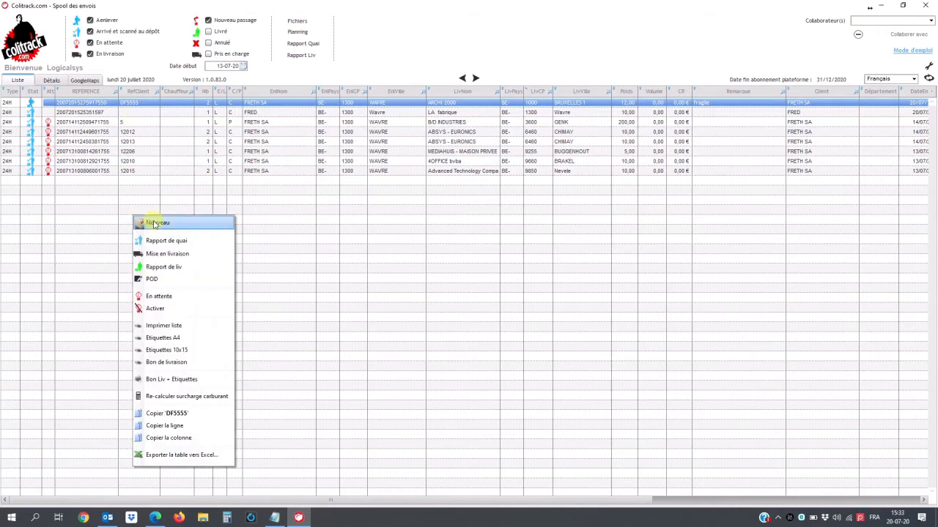
pyautogui.click(154, 223)
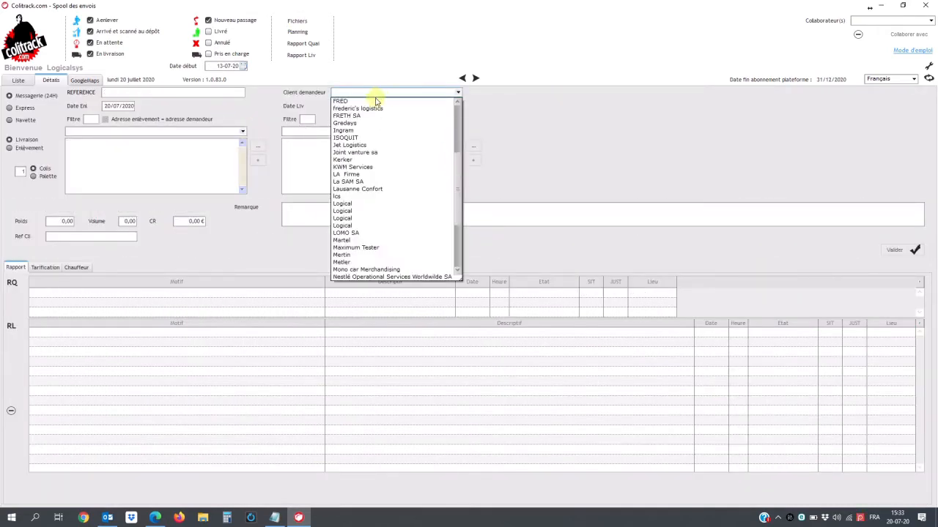
pyautogui.click(356, 101)
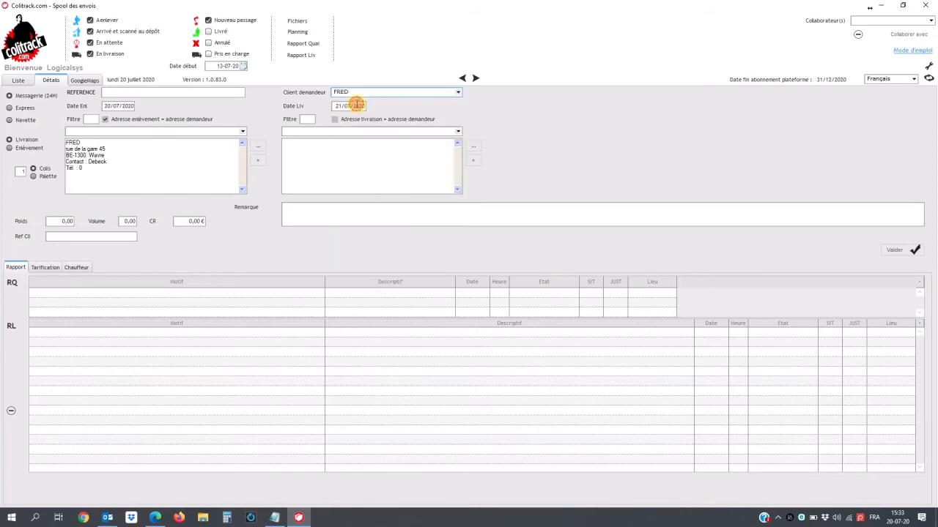
pyautogui.click(306, 139)
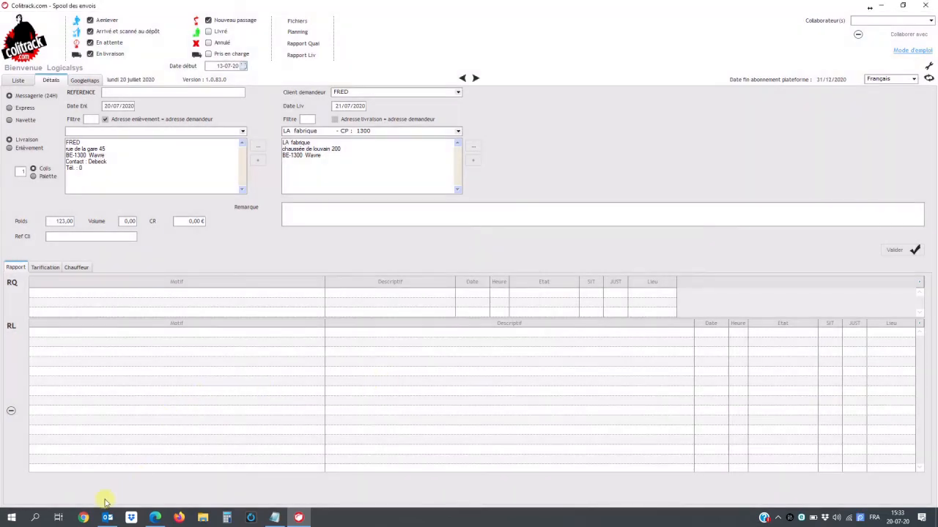
pyautogui.moveTo(110, 520)
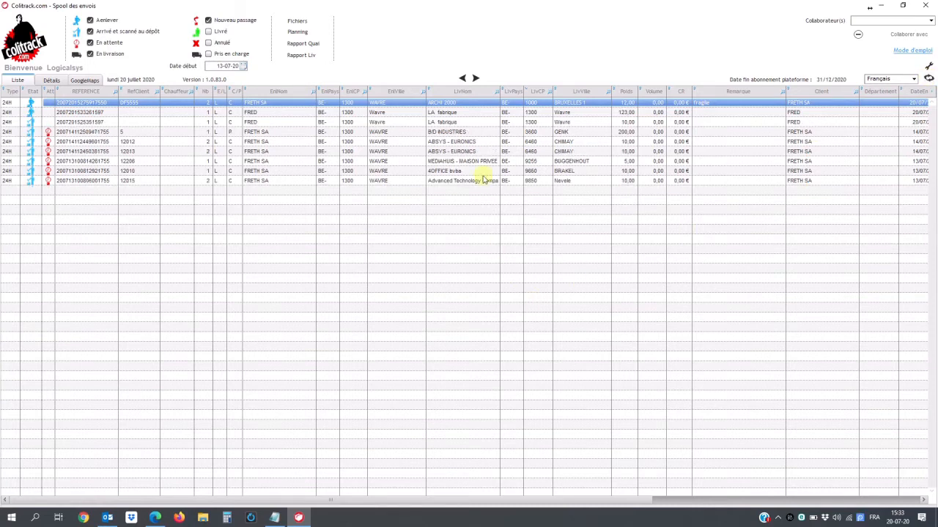
# - Export the Bon Liv + Etiquettes for FRED's 123 kg LA fabrique shipment and acknowledge success
pyautogui.click(197, 113)
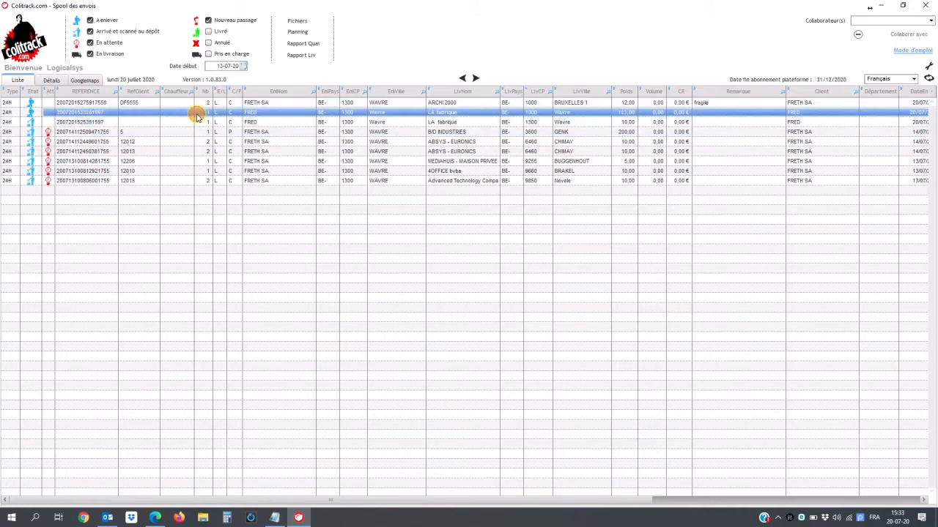
pyautogui.rightClick(202, 118)
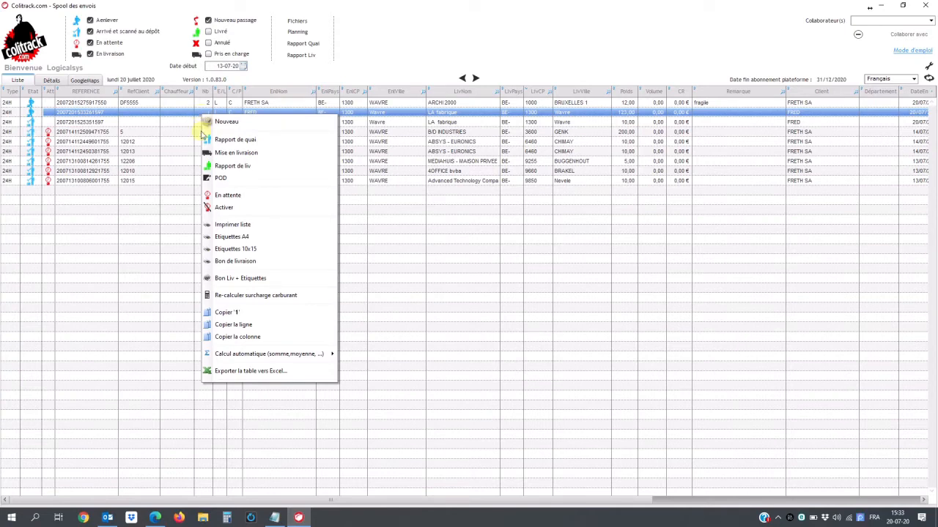
pyautogui.click(238, 277)
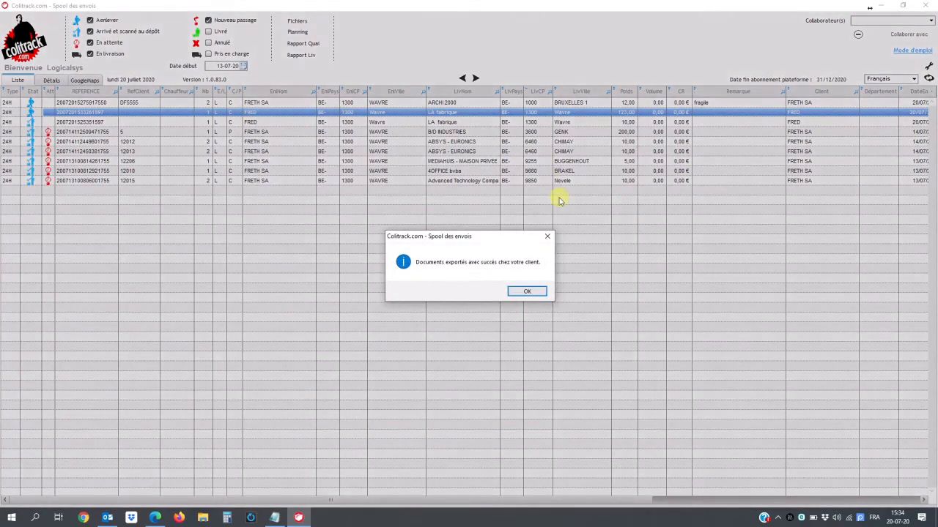
pyautogui.click(527, 291)
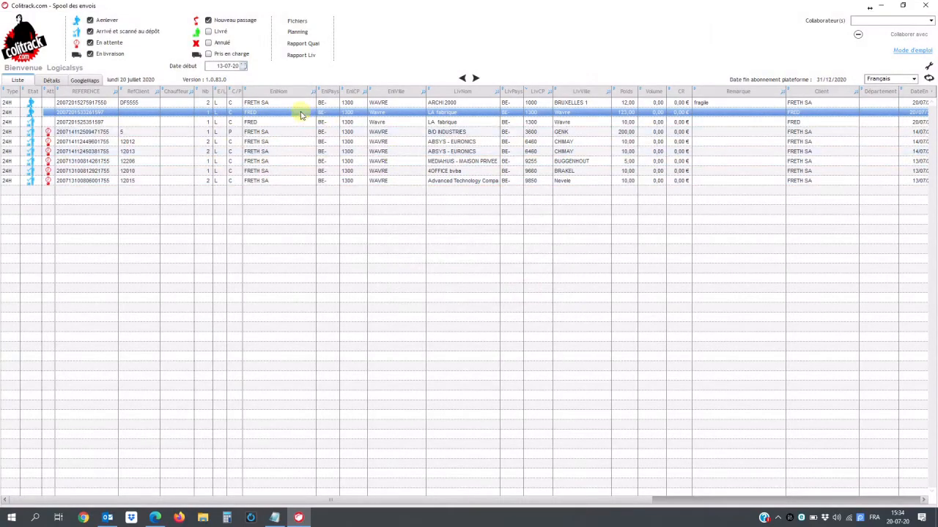
# - Print the Etiquettes A4 label for FRED's 123 kg shipment to LA fabrique
pyautogui.rightClick(300, 113)
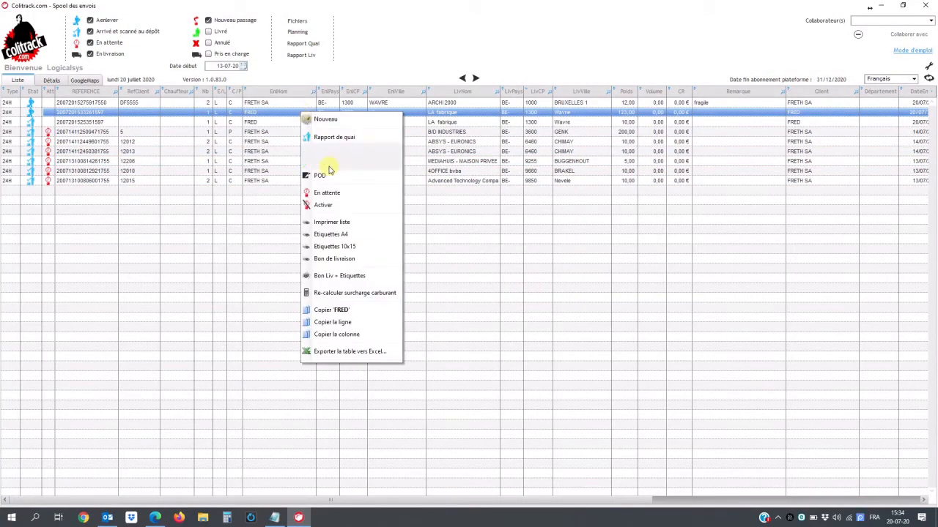
pyautogui.click(339, 234)
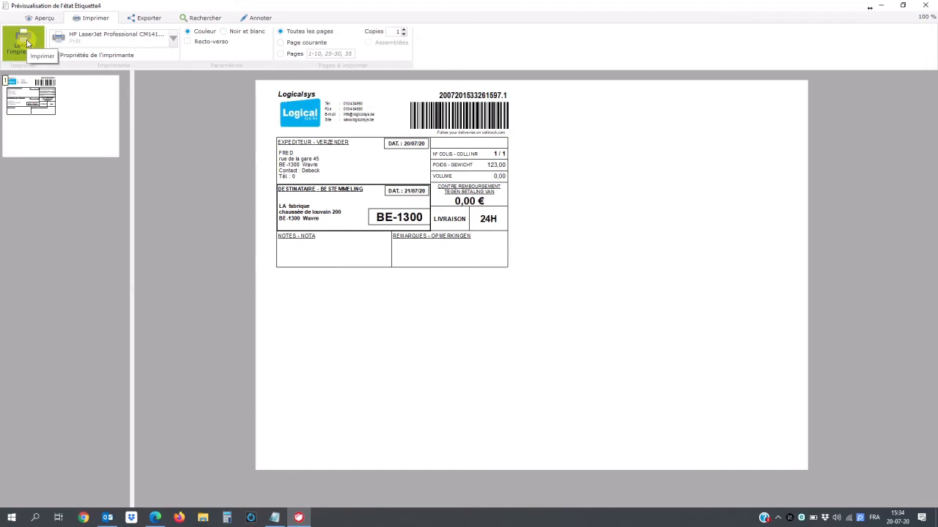
pyautogui.click(27, 44)
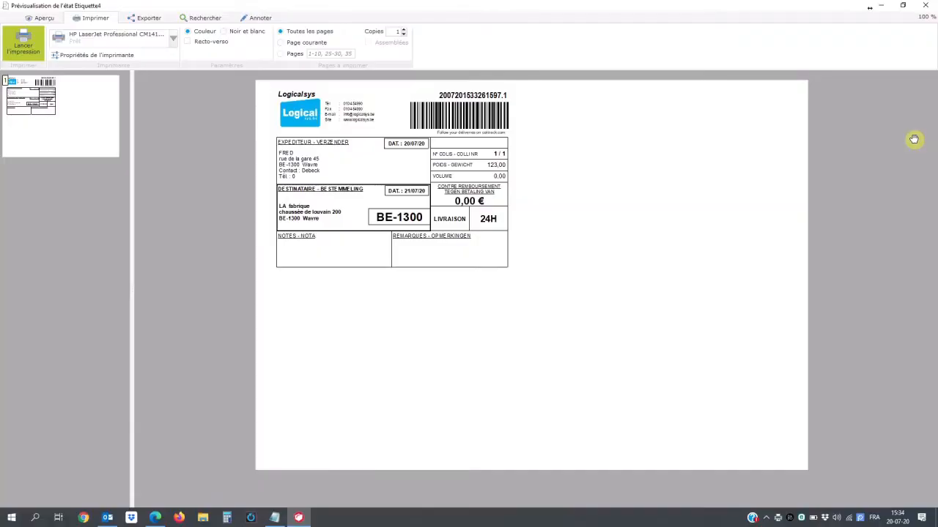
pyautogui.click(928, 6)
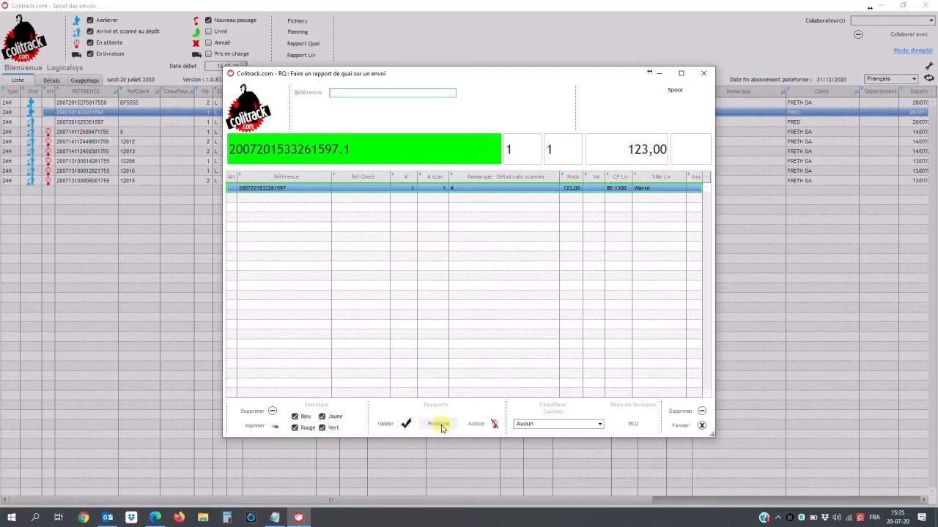
pyautogui.click(440, 427)
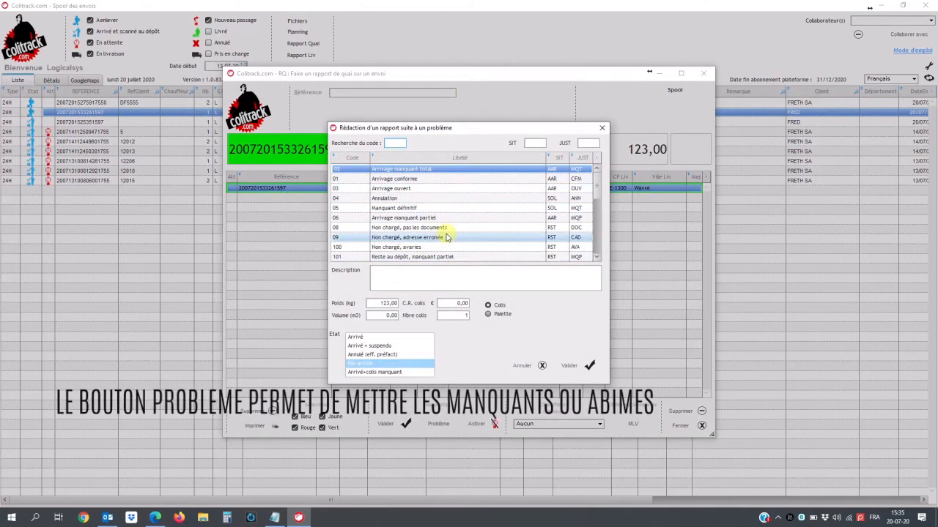
pyautogui.click(525, 368)
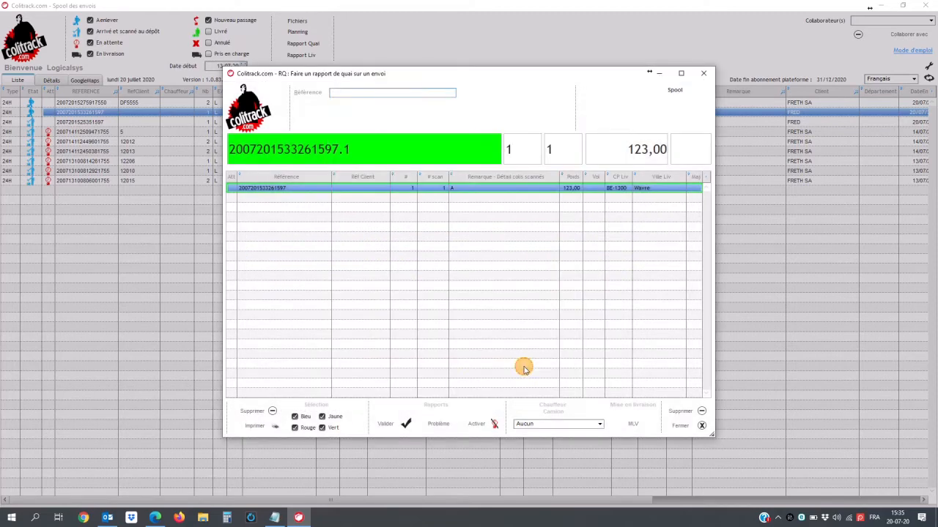
pyautogui.click(391, 424)
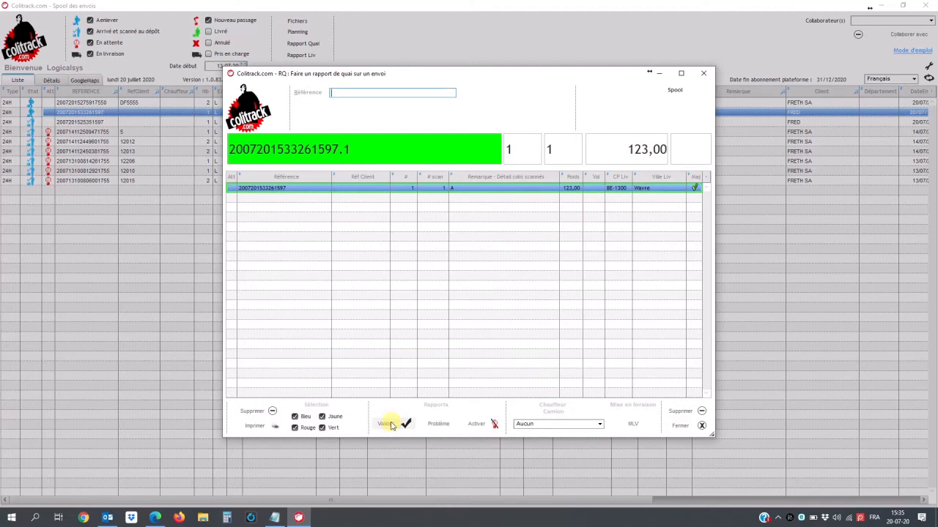
pyautogui.click(683, 427)
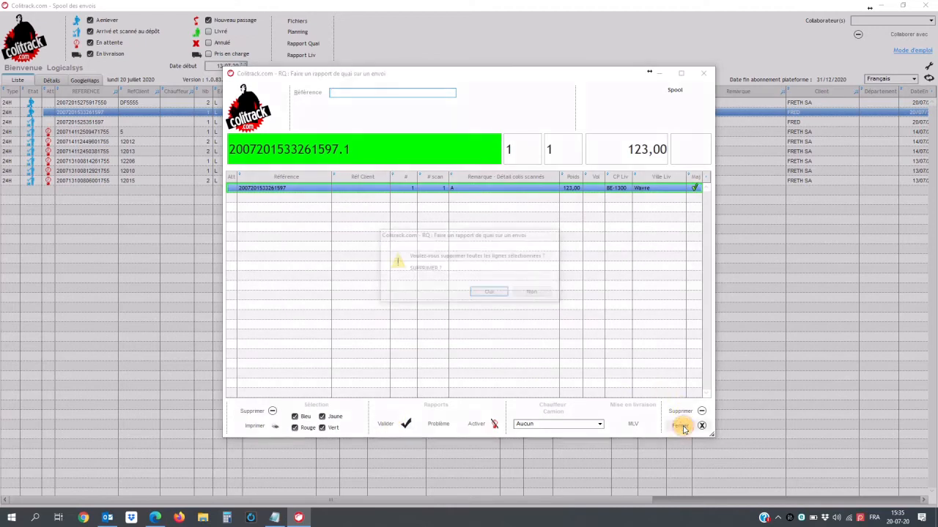
pyautogui.click(487, 294)
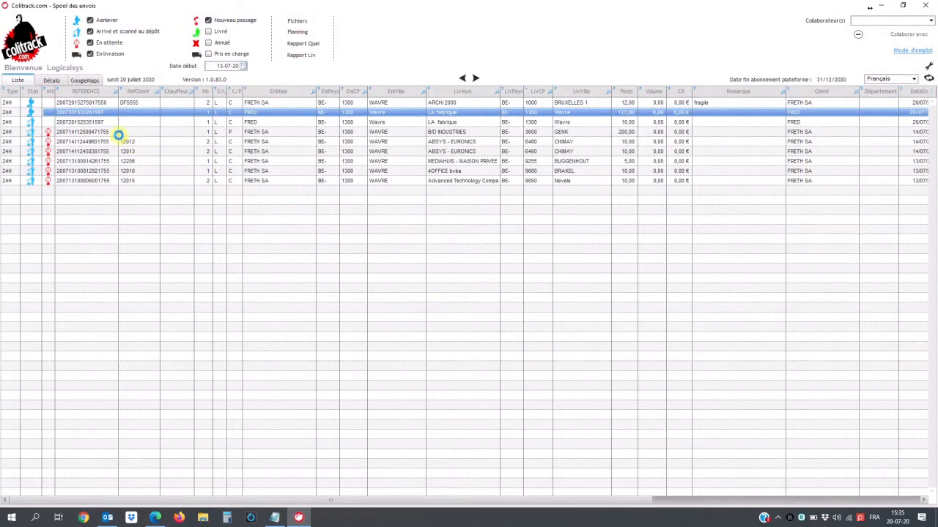
# - Put FRED's shipment out for delivery (Mise en livraison)
pyautogui.rightClick(93, 115)
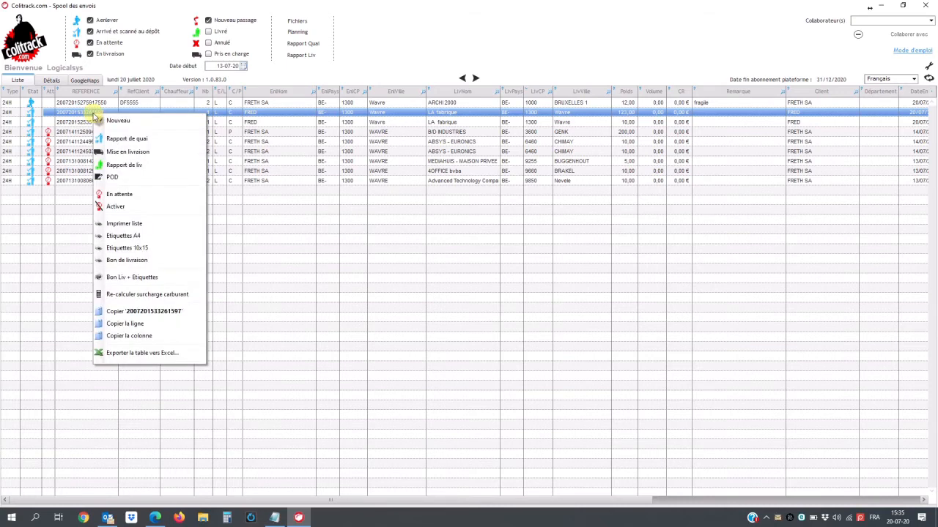
pyautogui.click(128, 150)
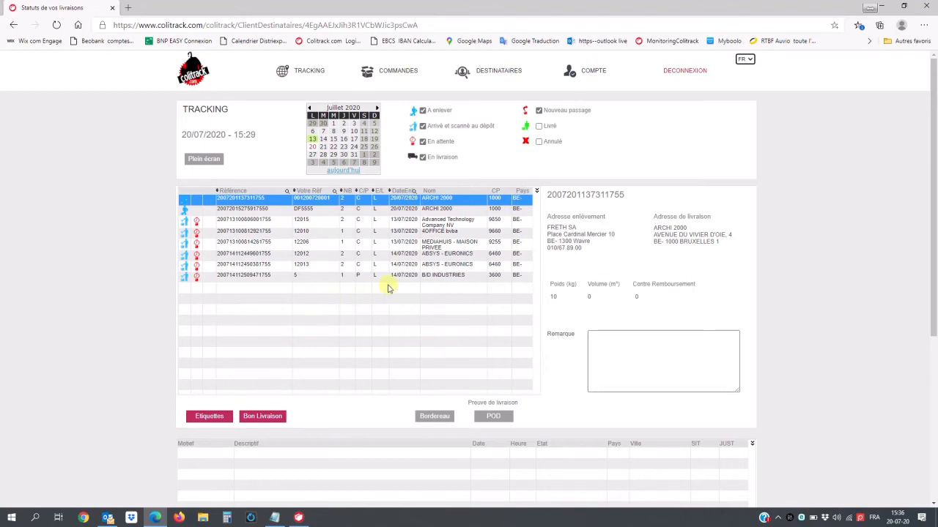
# - Review shipments DF5555, 12015, 12010 and the first ARCHI 2000 row, ending on DF5555
pyautogui.click(333, 210)
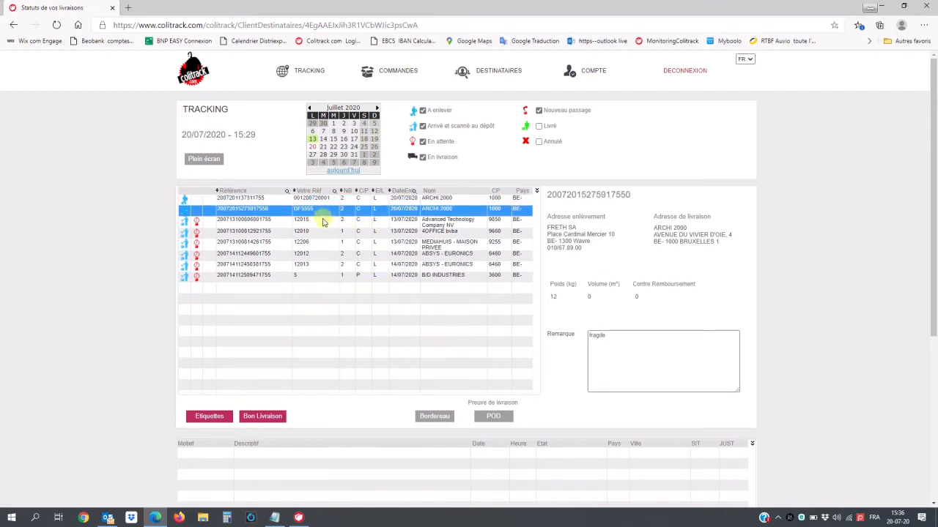
pyautogui.click(323, 222)
pyautogui.click(320, 236)
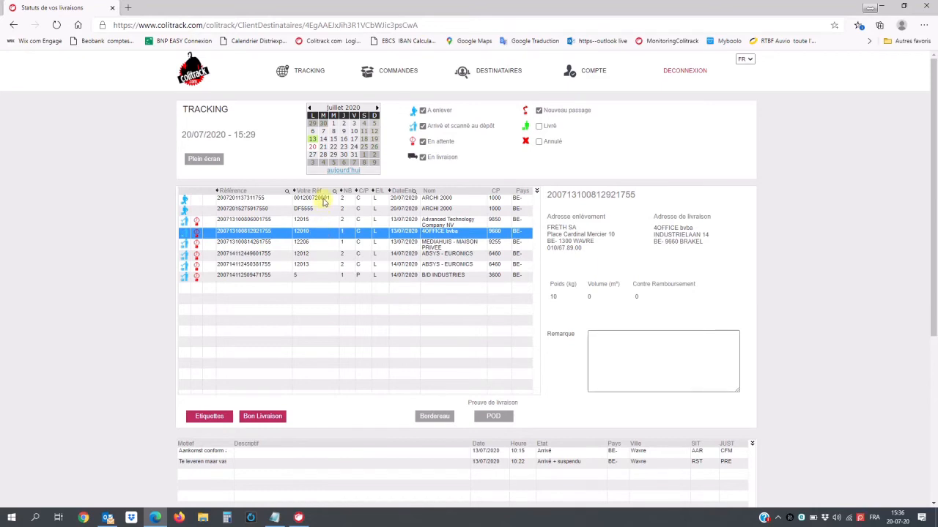
pyautogui.click(322, 200)
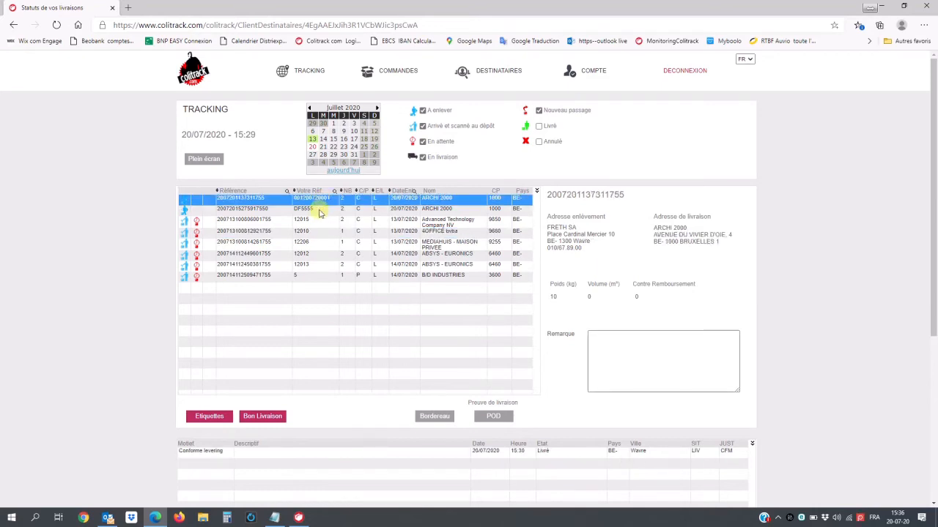
pyautogui.click(319, 211)
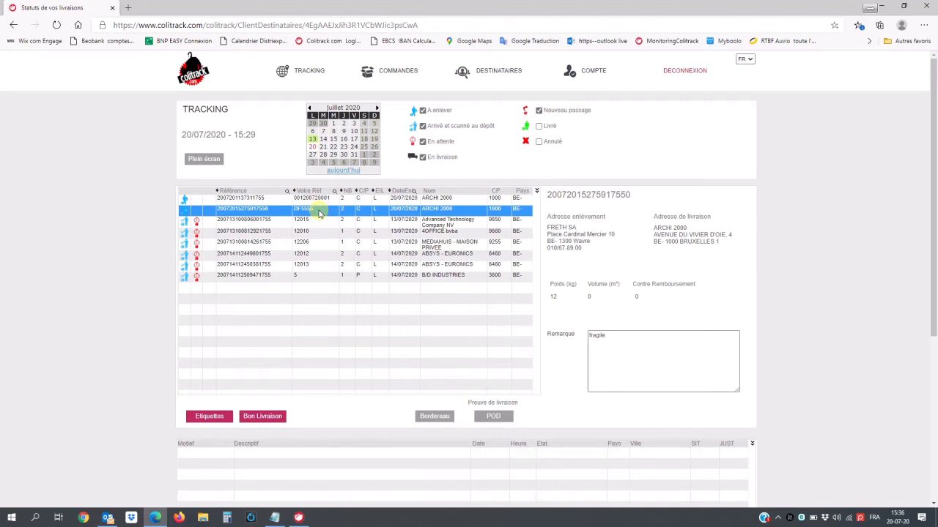